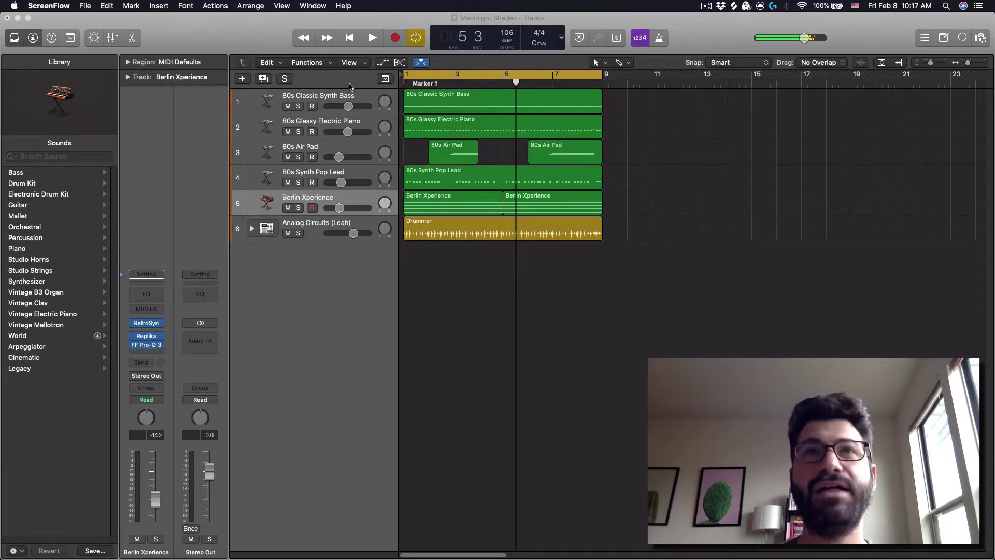
- Start playback from bar 1 with the 80s Classic Synth Bass track selected
click(403, 83)
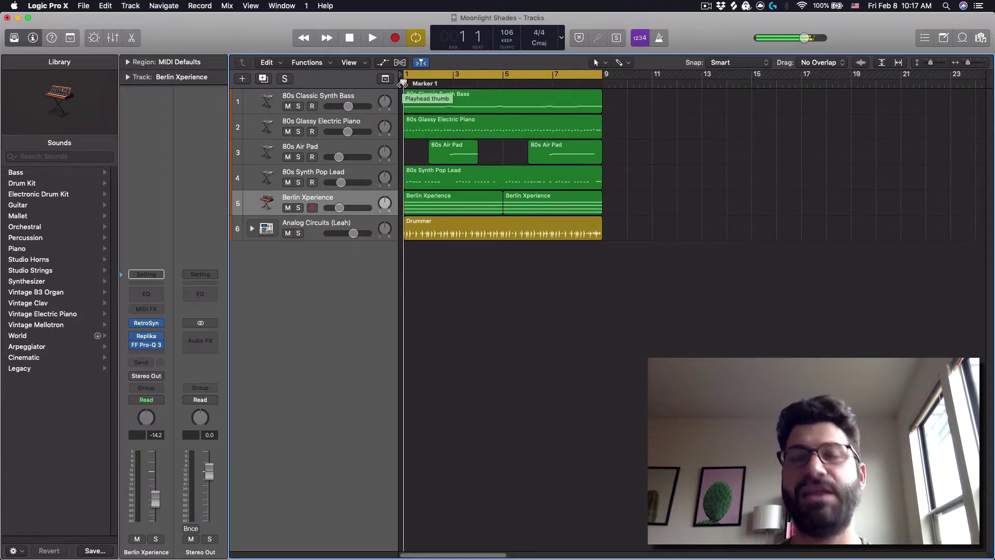
key(space)
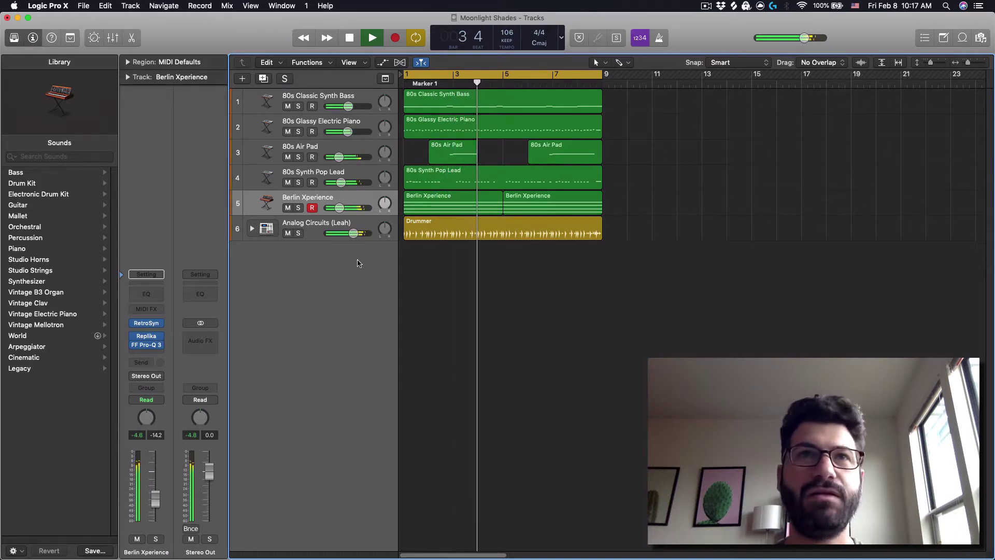
click(309, 101)
- In the Mixer, move the bass's FF Pro-Q 3 to the top Audio FX slot, then solo the bass
key(x)
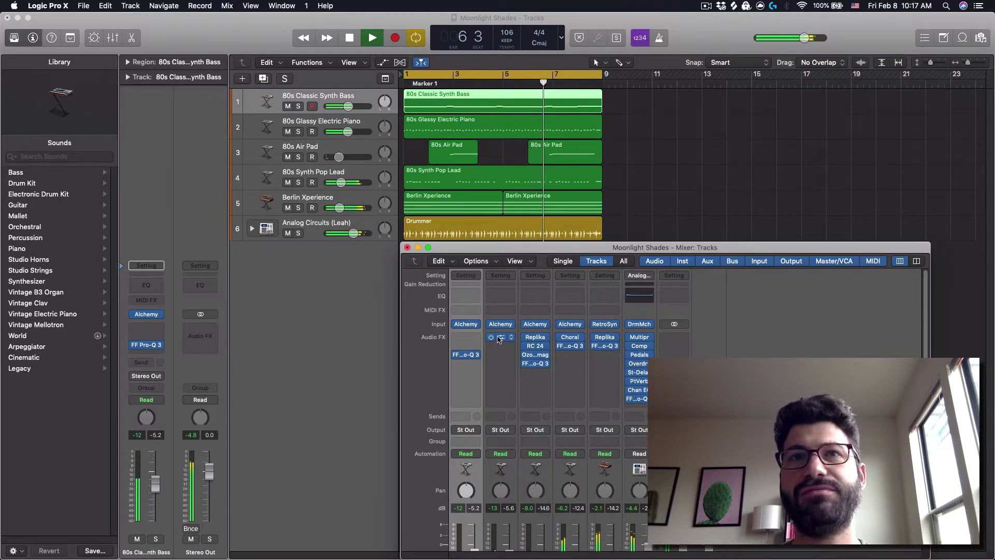
mouse_move(466, 357)
drag(466, 357, 465, 337)
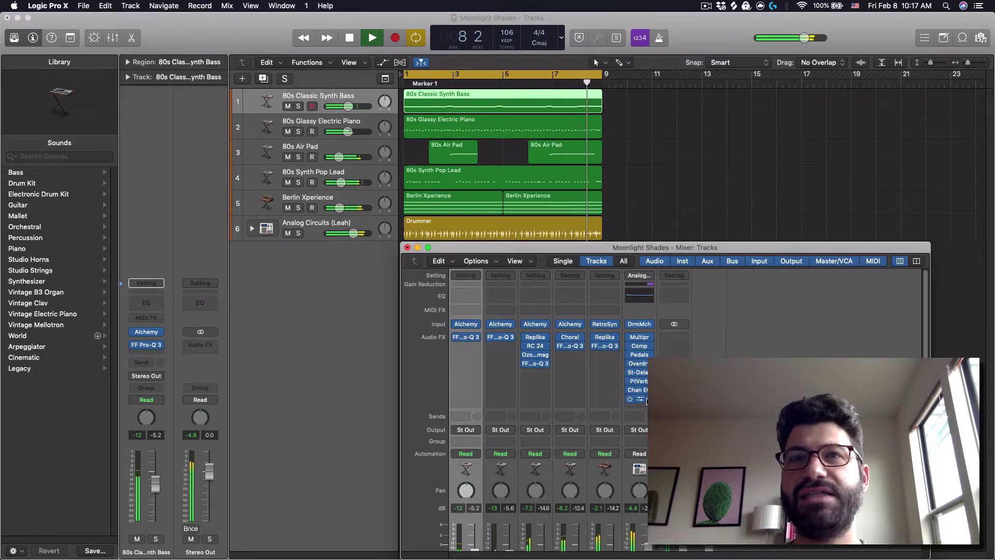
click(408, 248)
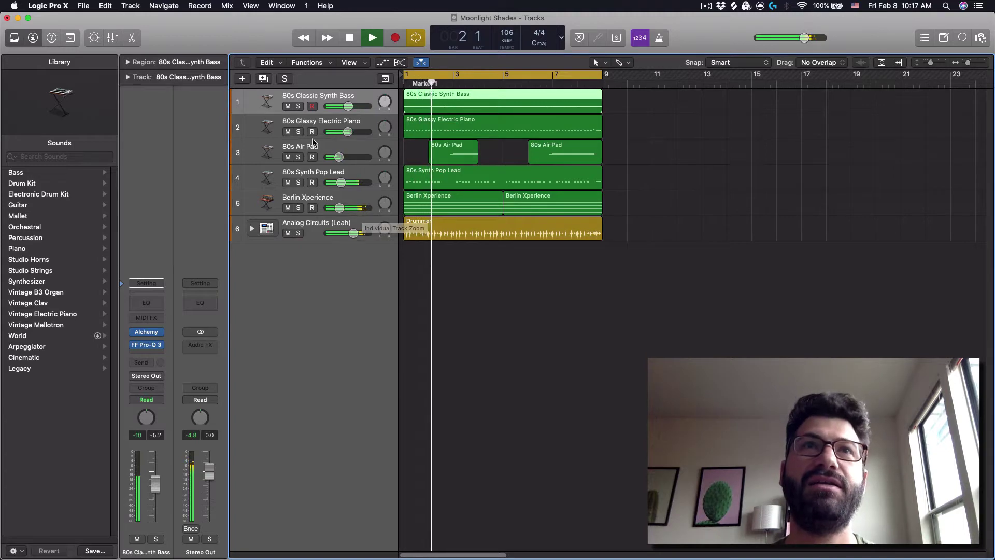
click(298, 107)
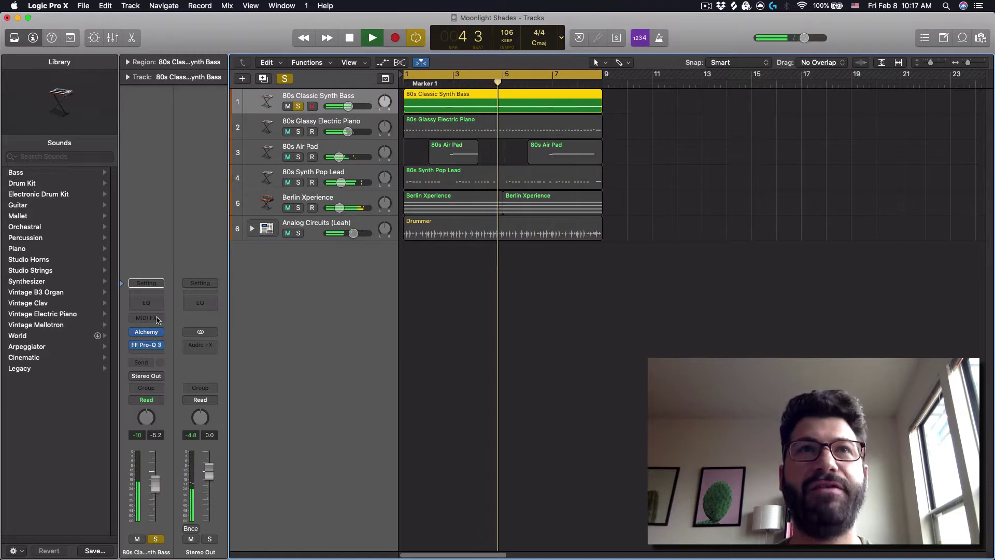
- Show the bass's FF Pro-Q 3 with the analyzer's External Spectrum set to Off
key(v)
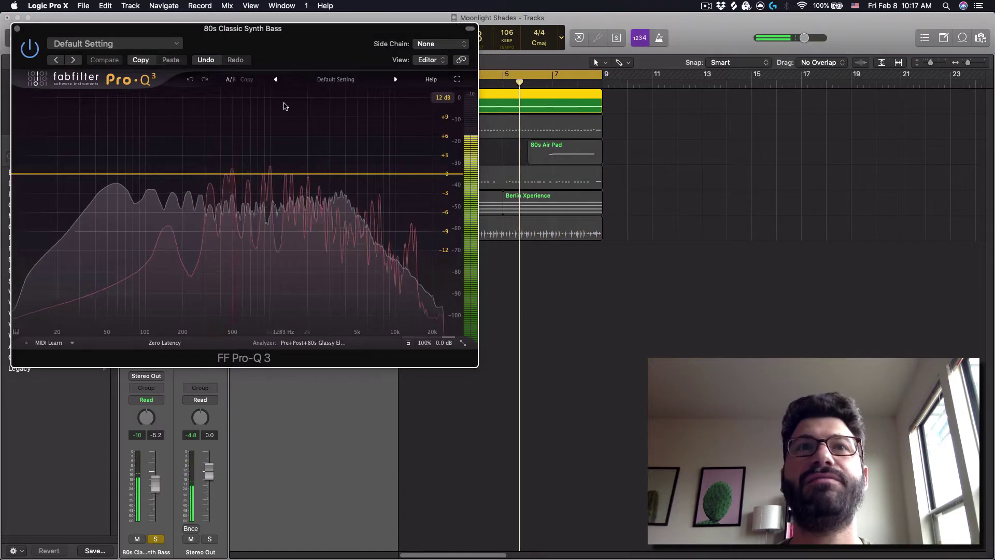
drag(270, 63, 283, 130)
click(324, 420)
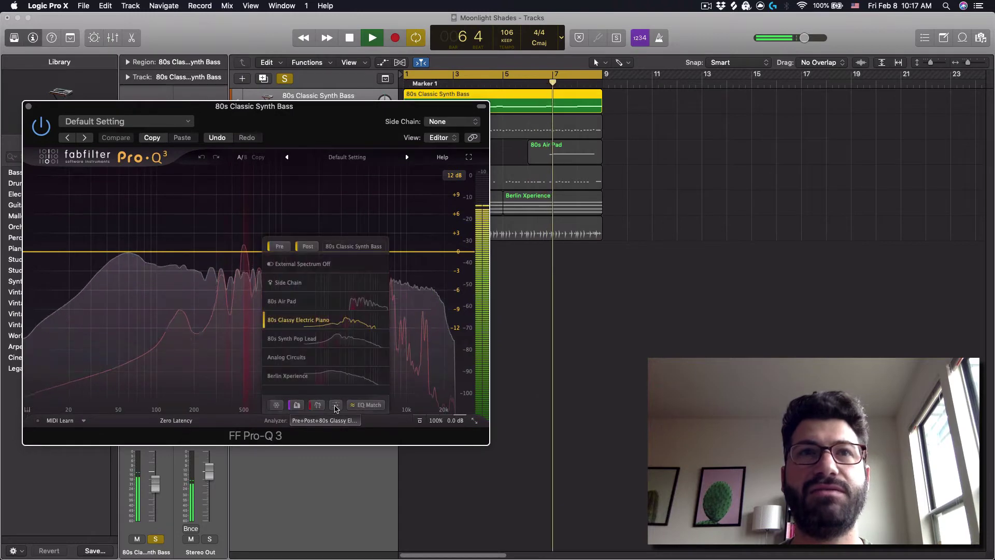
click(298, 266)
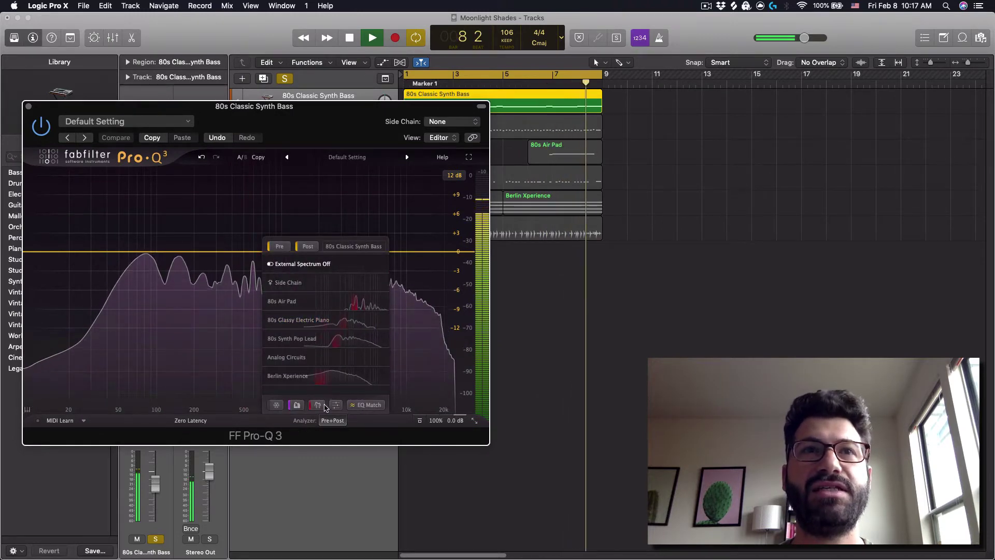
click(332, 420)
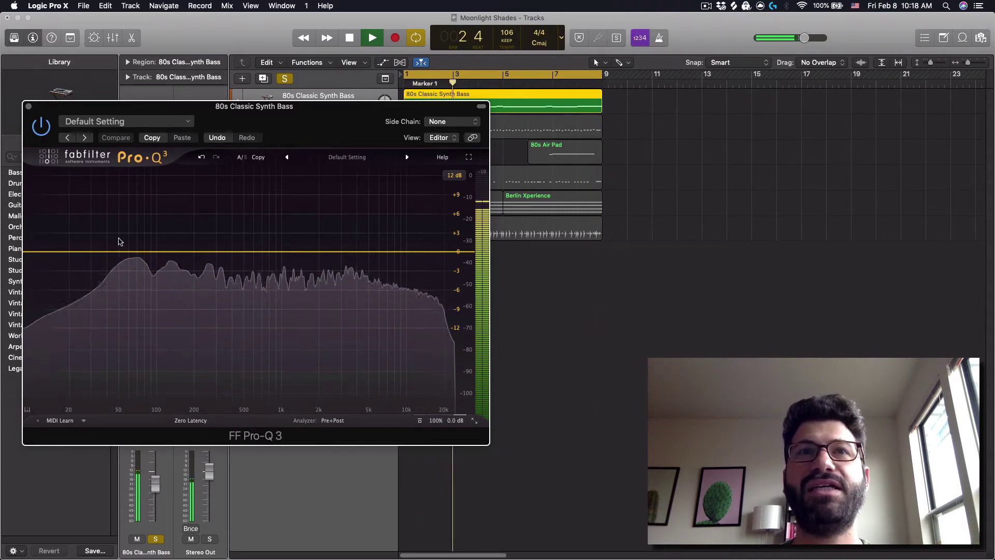
- Add a Bell band on the bass EQ boosted near 321 Hz, keeping Stereo placement
click(167, 253)
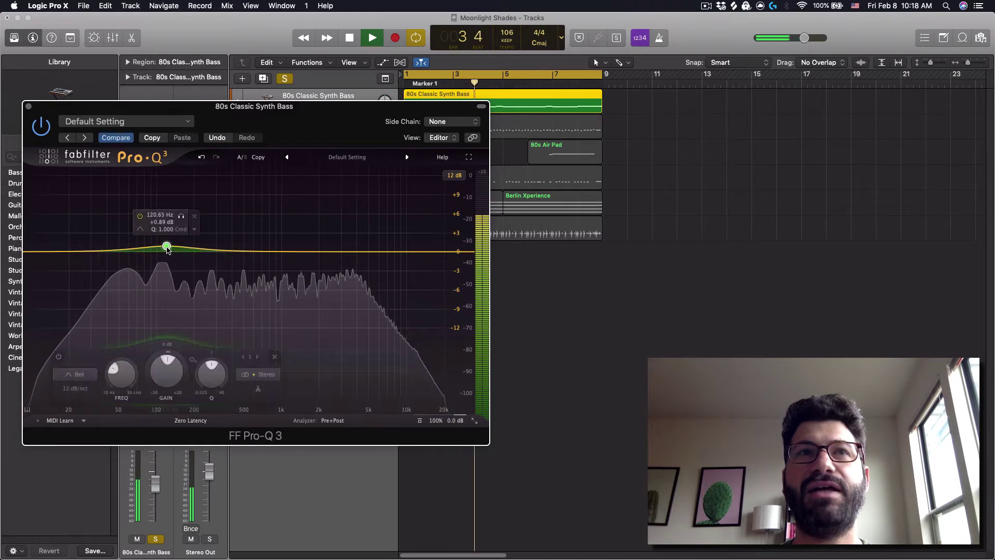
drag(167, 253, 220, 248)
click(136, 375)
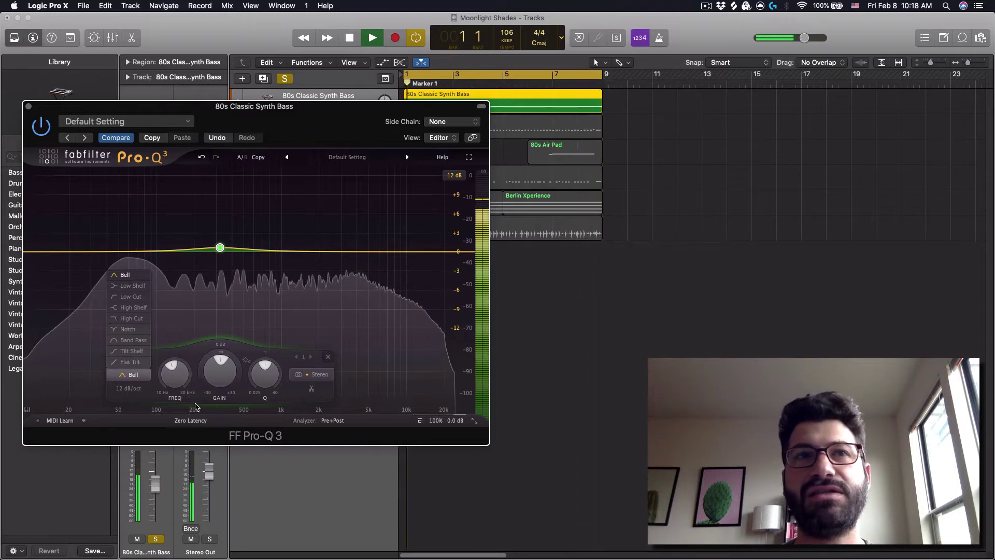
click(133, 373)
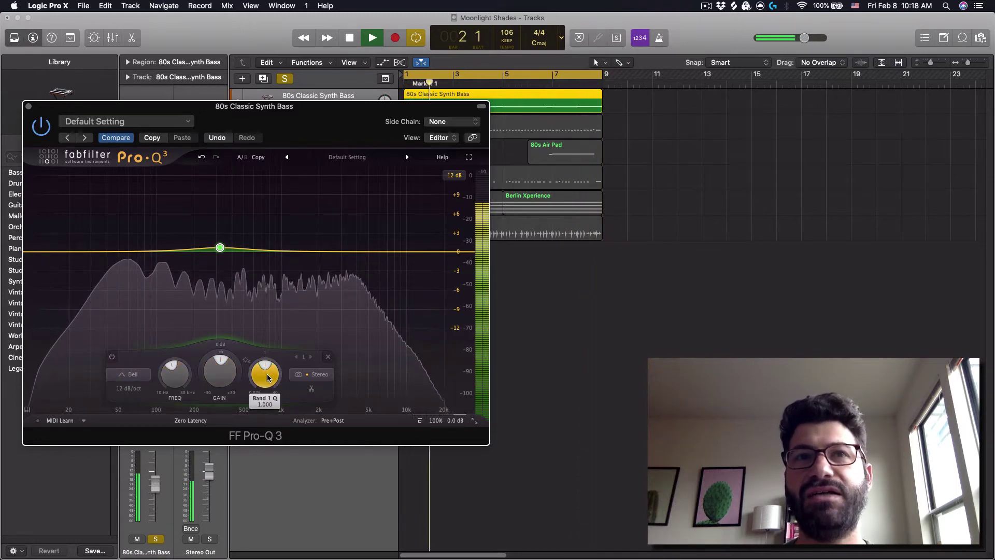
click(305, 375)
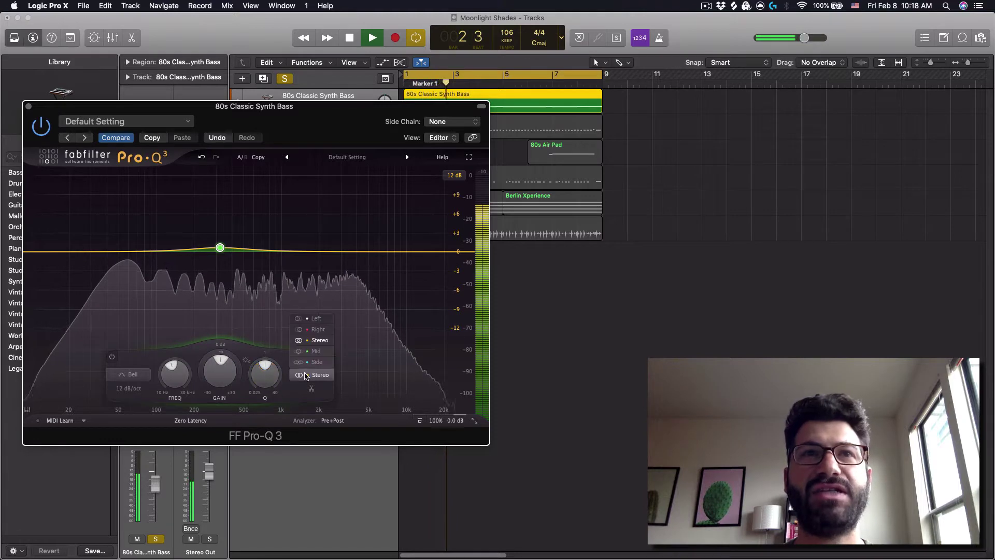
click(320, 340)
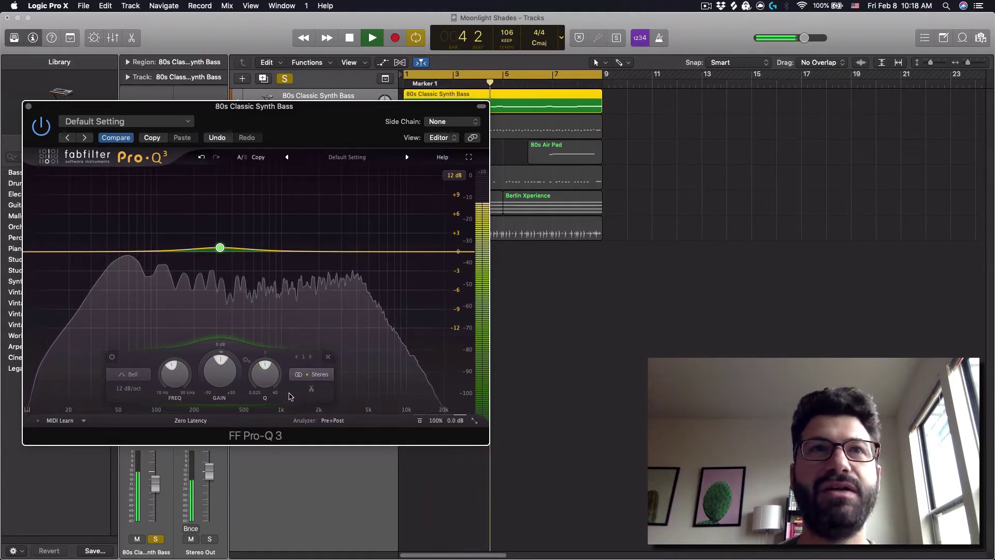
- Add a second band near 310 Hz with Q 1.000, stop playback, and re-solo the bass
click(218, 251)
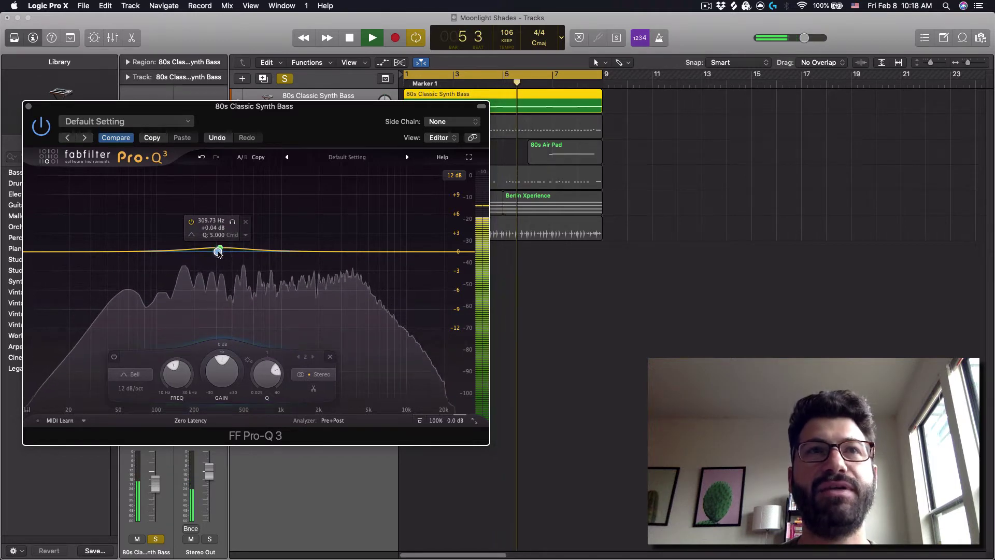
drag(218, 253, 192, 250)
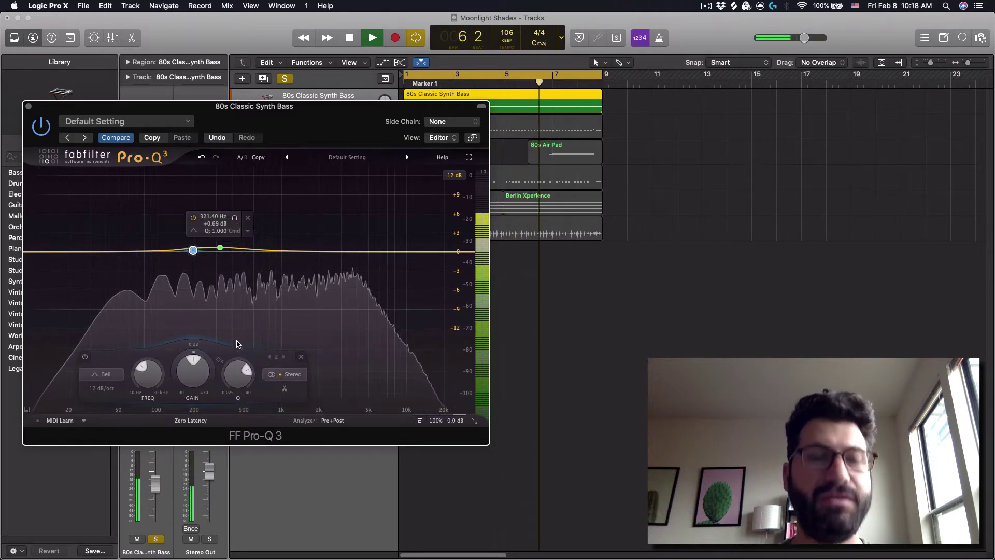
key(s)
key(space)
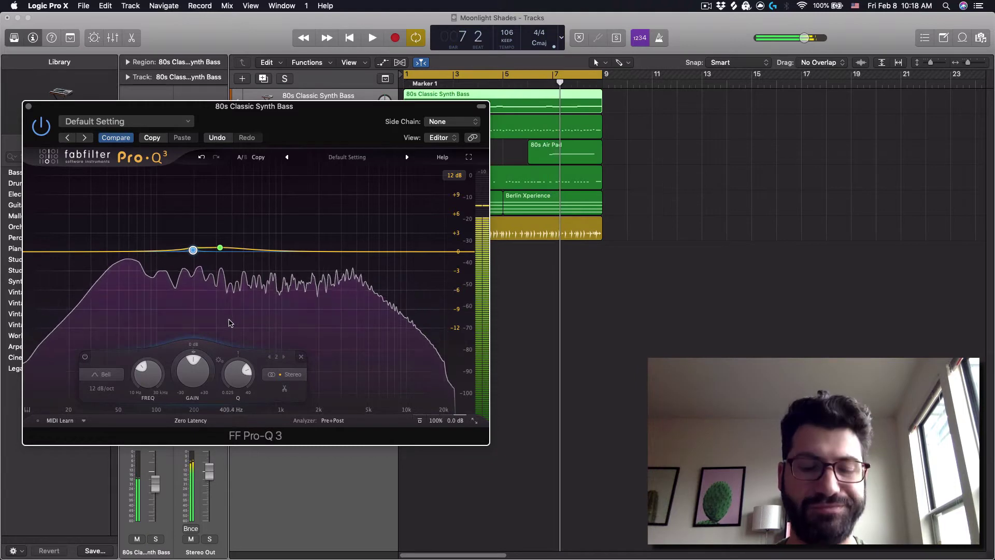
drag(200, 106, 205, 141)
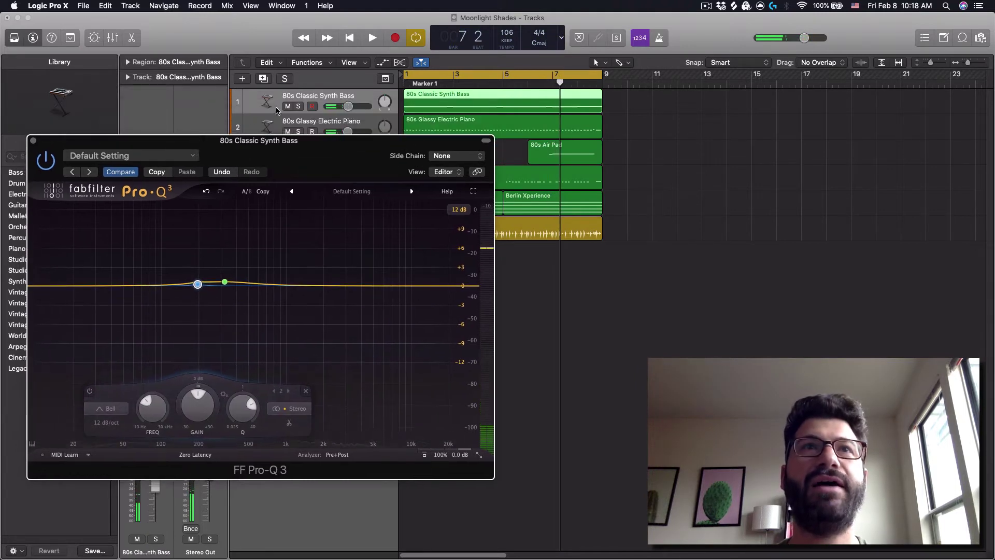
click(298, 106)
click(198, 284)
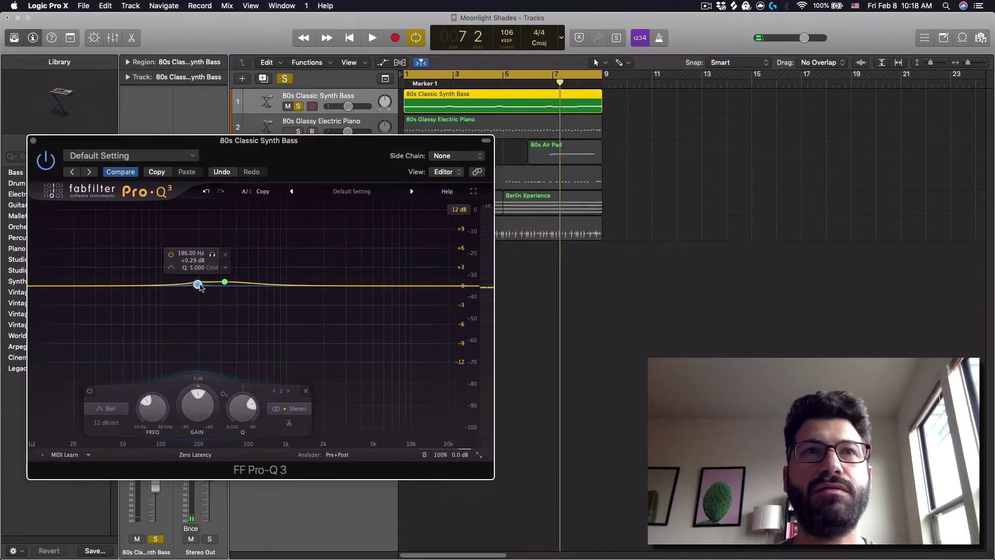
right_click(199, 285)
- Split the EQ band and merge the orange band onto the green one near 273 Hz
click(226, 371)
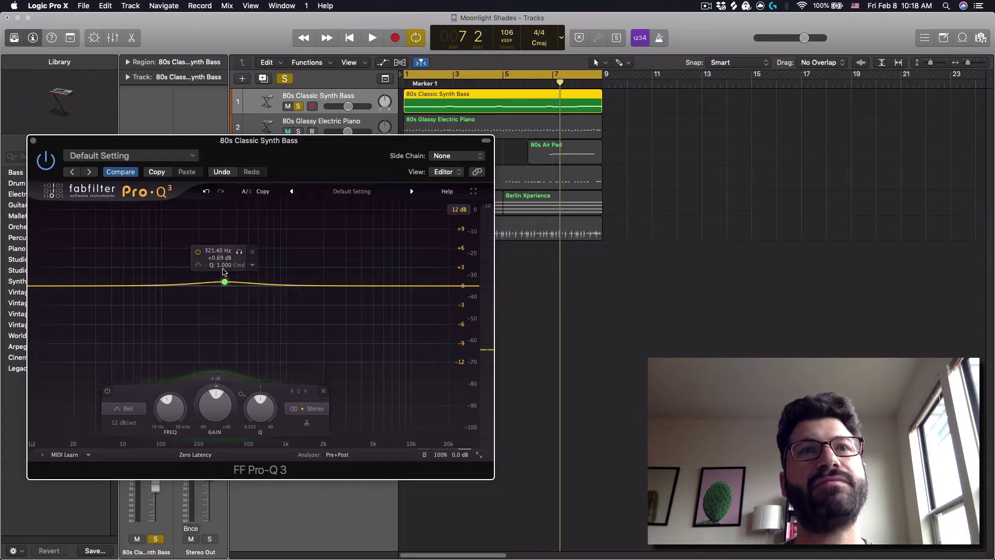
drag(231, 285, 216, 289)
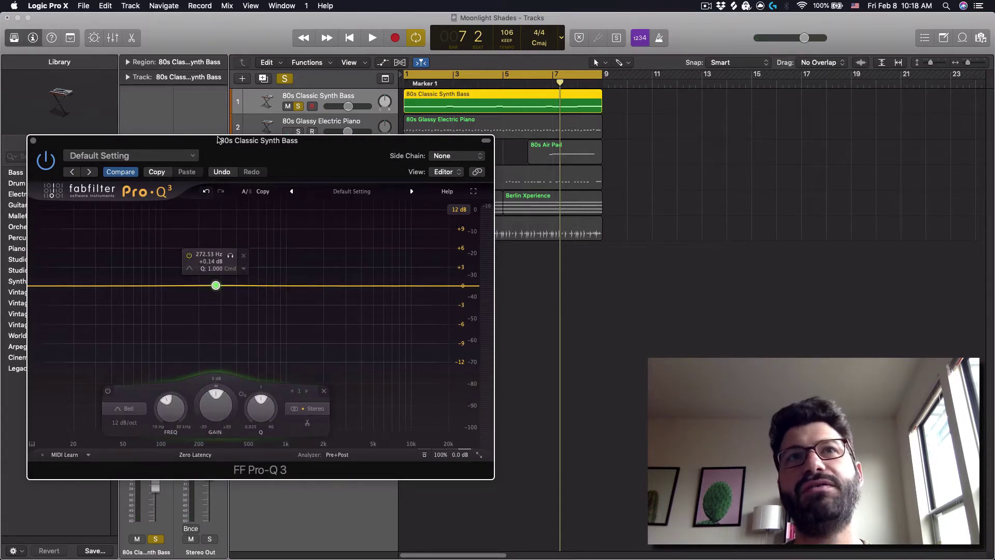
drag(280, 145, 225, 246)
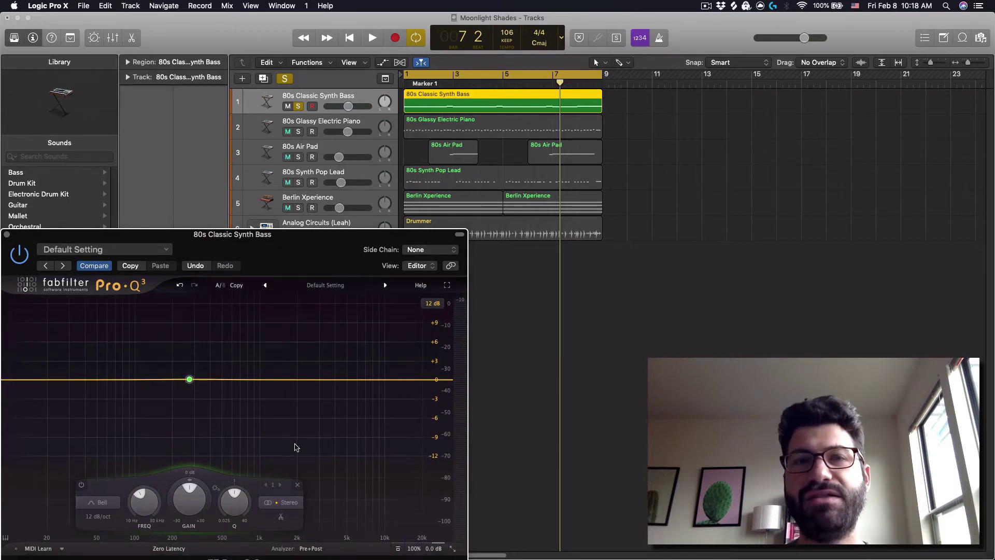
- Overlay the Analog Circuits drum spectrum in the bass EQ's analyzer
click(318, 548)
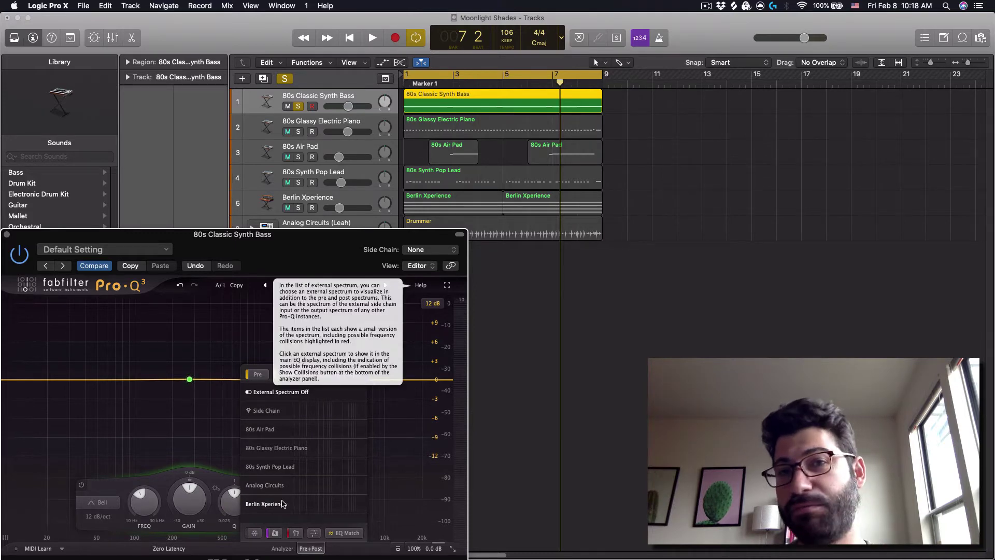
click(265, 485)
drag(235, 248, 245, 172)
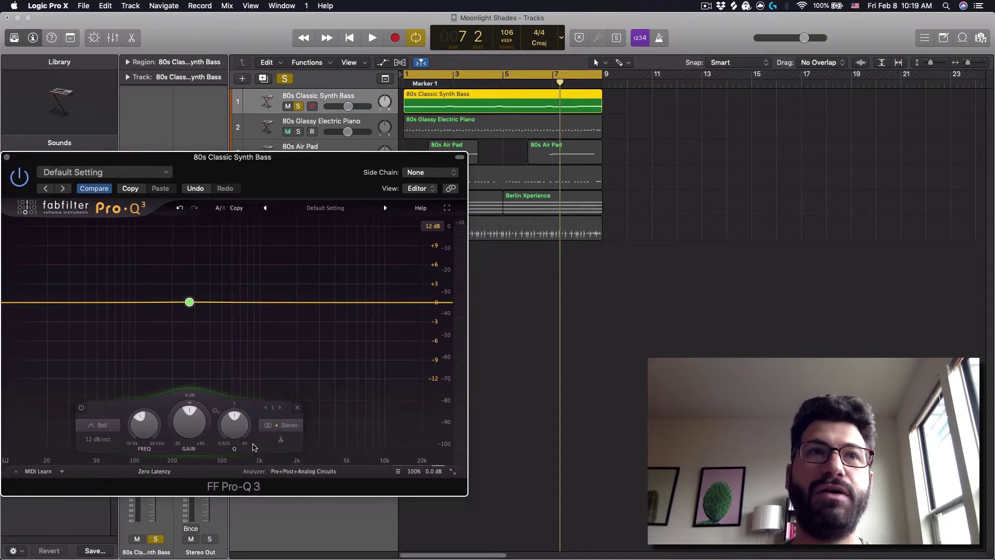
key(space)
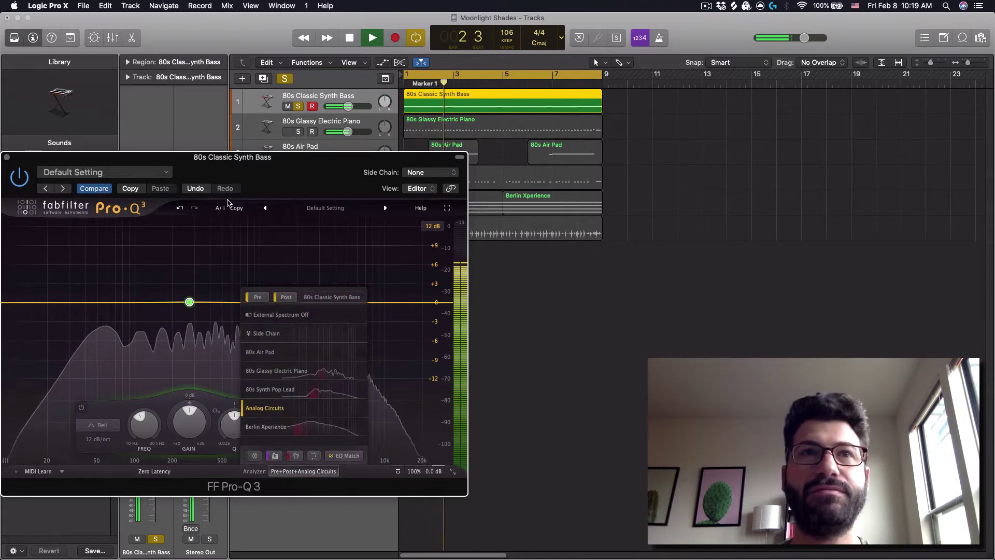
mouse_move(265, 180)
mouse_down()
mouse_move(275, 282)
mouse_move(277, 183)
mouse_up()
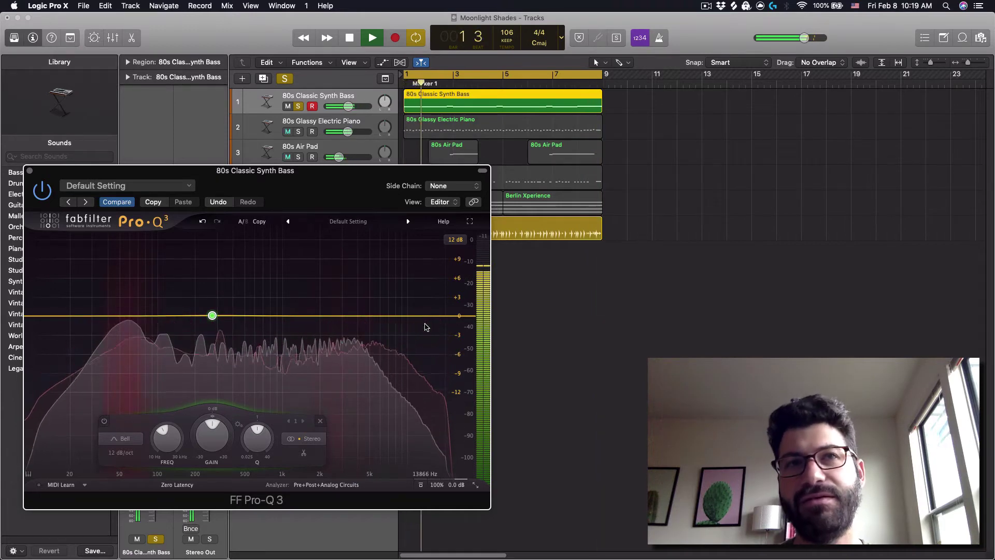
key(space)
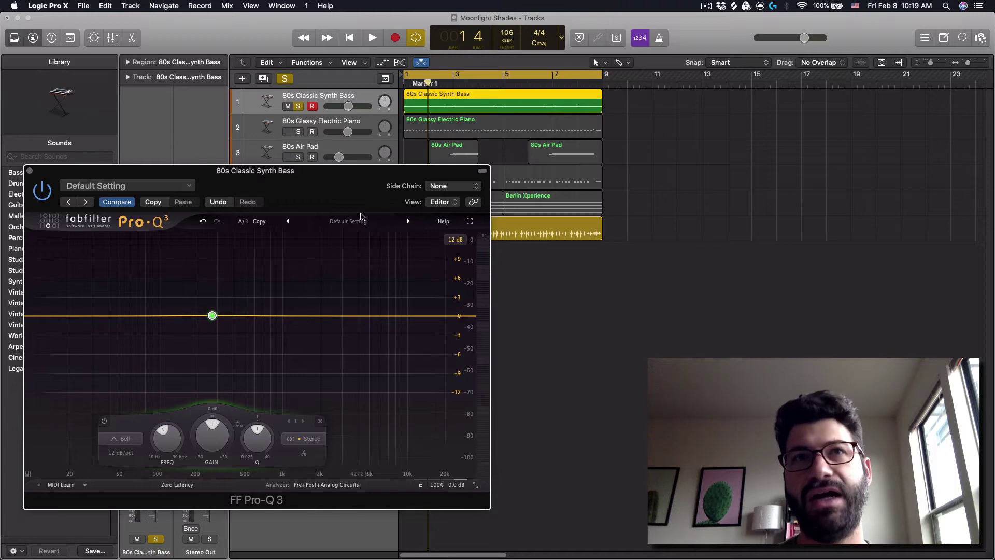
drag(336, 181, 314, 262)
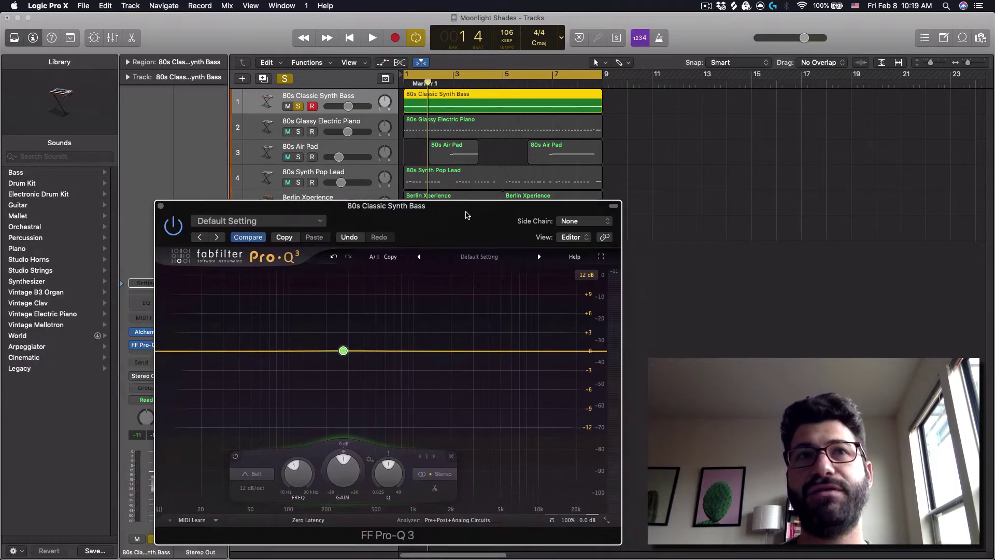
- Show the Analog Circuits drum track's FF Pro-Q 3 side by side with the bass's EQ
drag(466, 214, 684, 152)
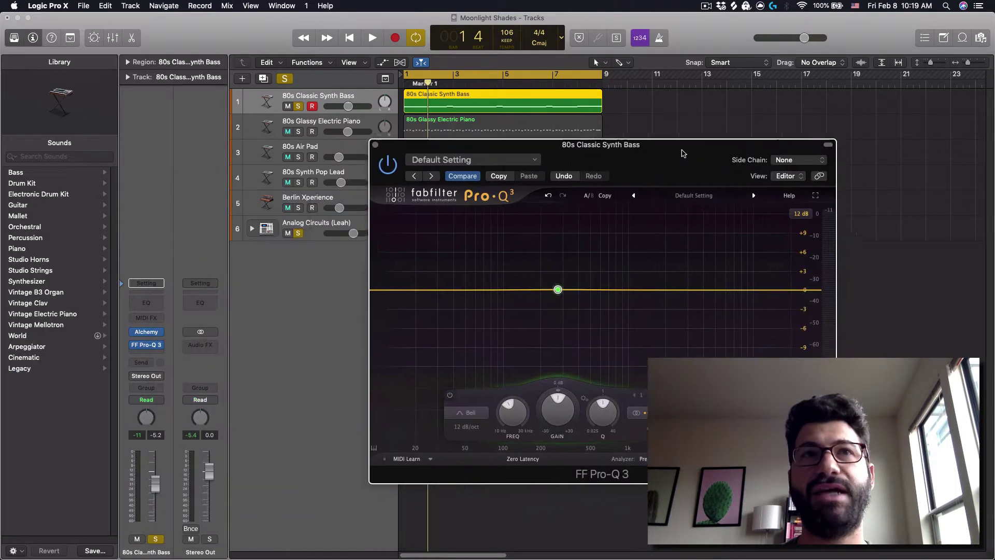
click(307, 224)
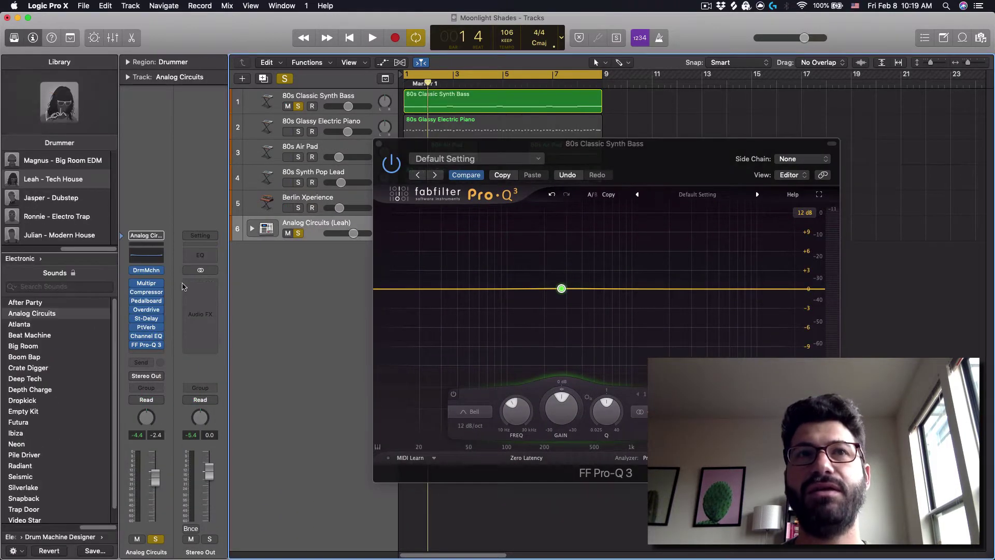
click(155, 328)
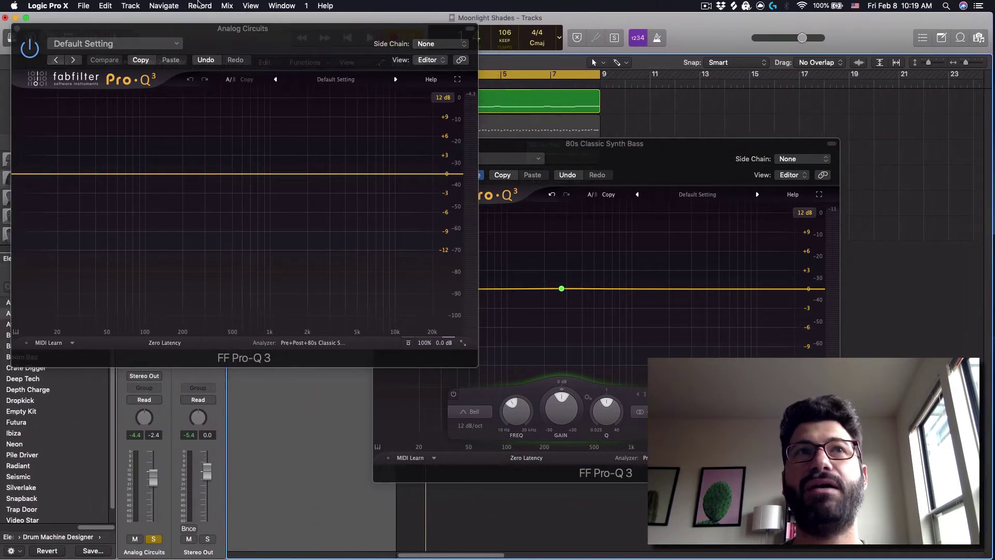
drag(190, 29, 691, 187)
drag(639, 147, 285, 193)
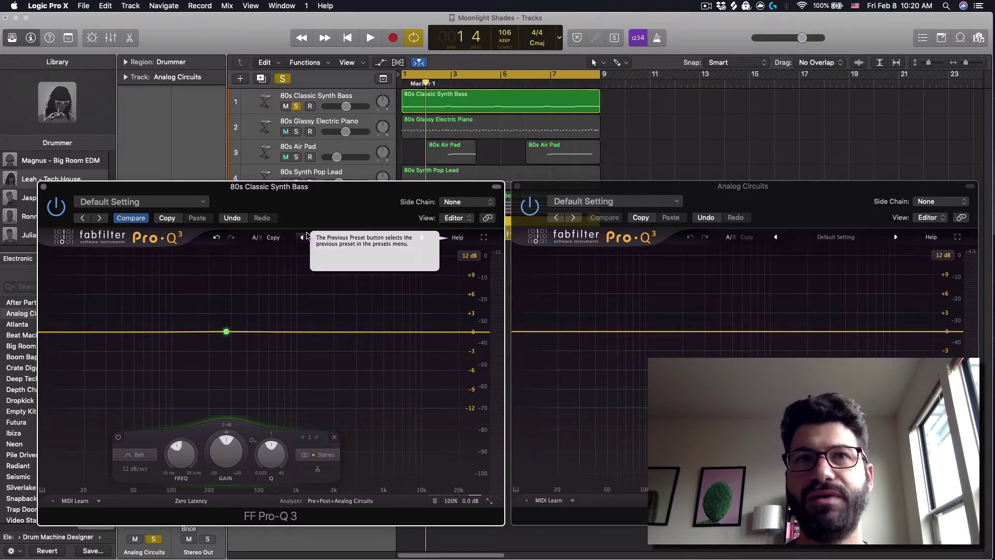
- During playback, move the bass's low band down to about 94 Hz, audition it, and mute the bass
key(space)
click(814, 500)
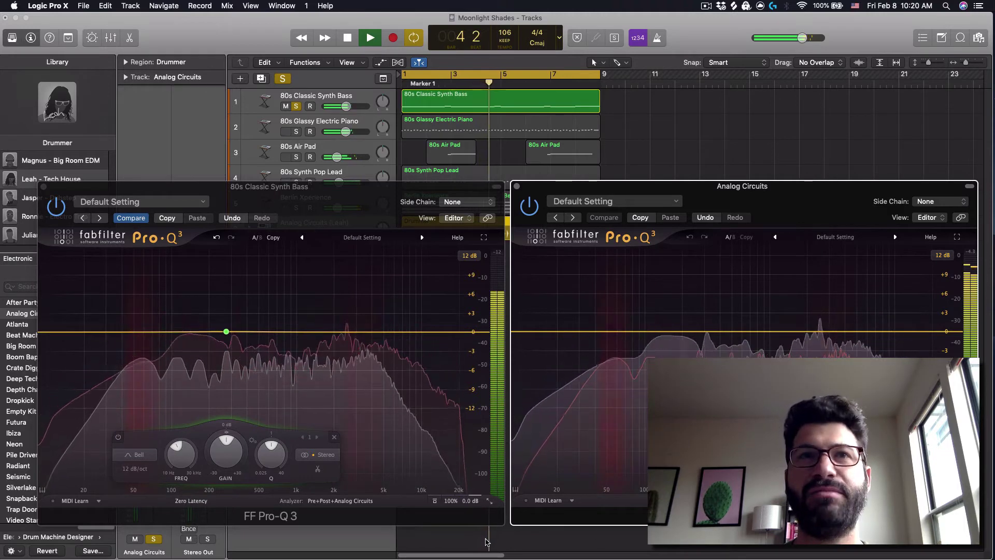
drag(226, 331, 140, 327)
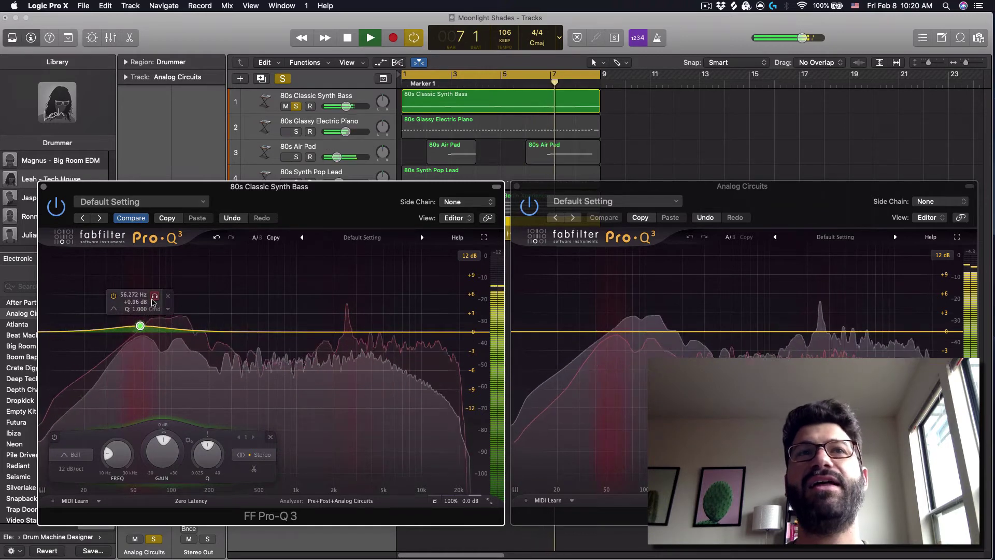
click(154, 297)
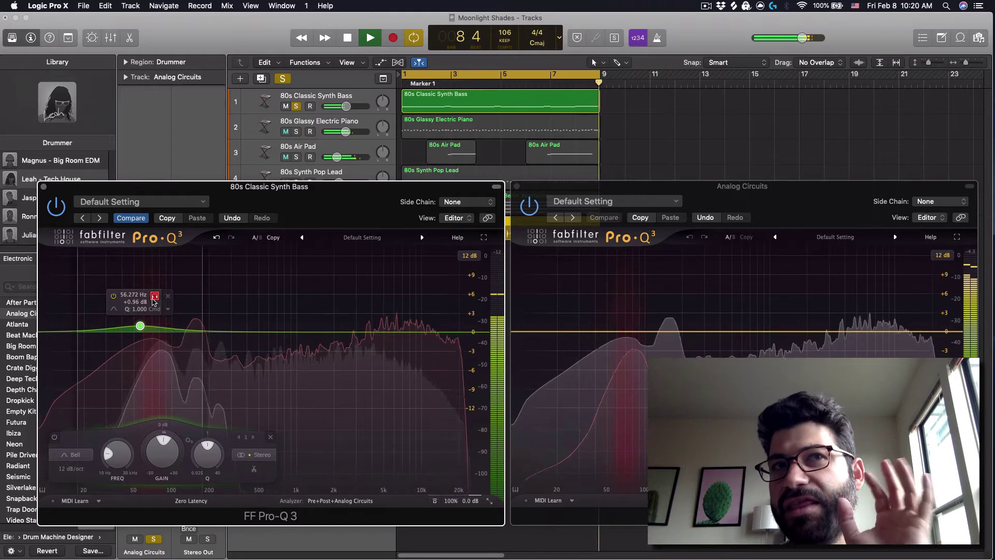
click(284, 107)
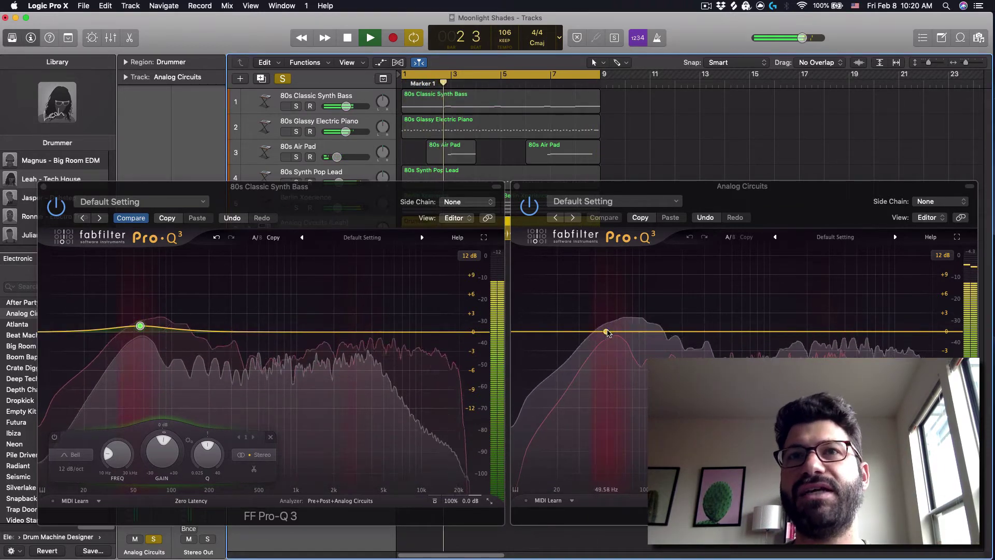
- Add a drum low band near 50 Hz trimmed to about 0 dB; set the bass band to 50.971 Hz, −1.60 dB
drag(608, 332, 607, 321)
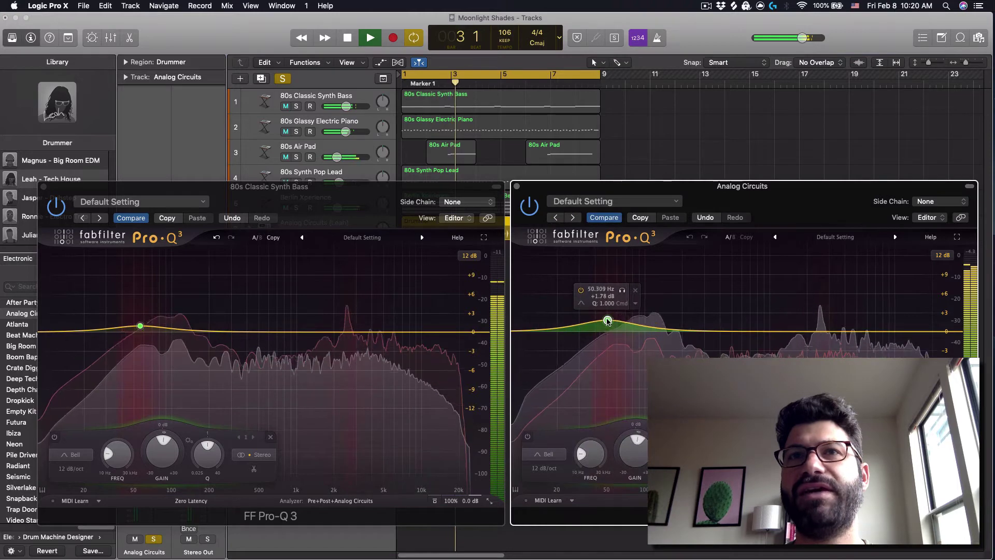
click(623, 288)
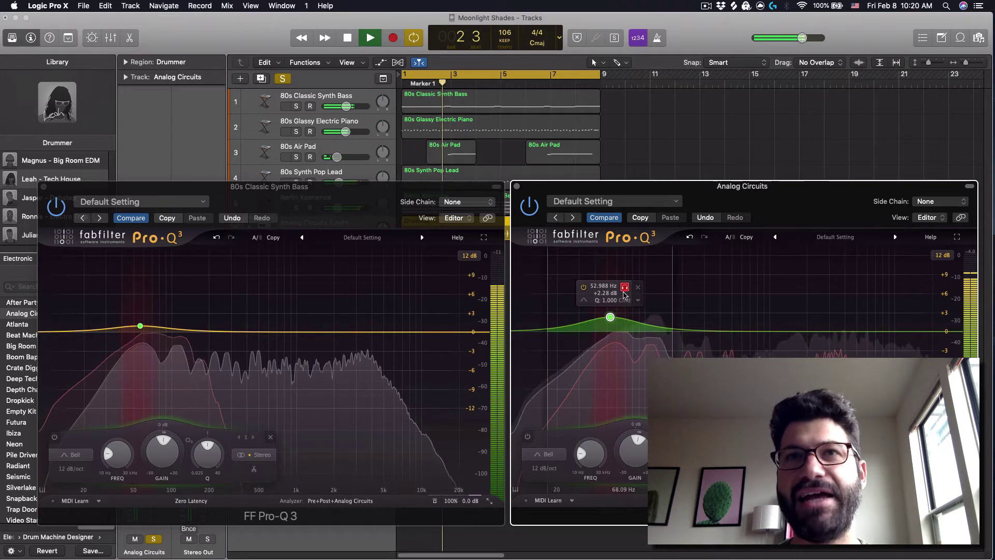
drag(611, 316, 612, 324)
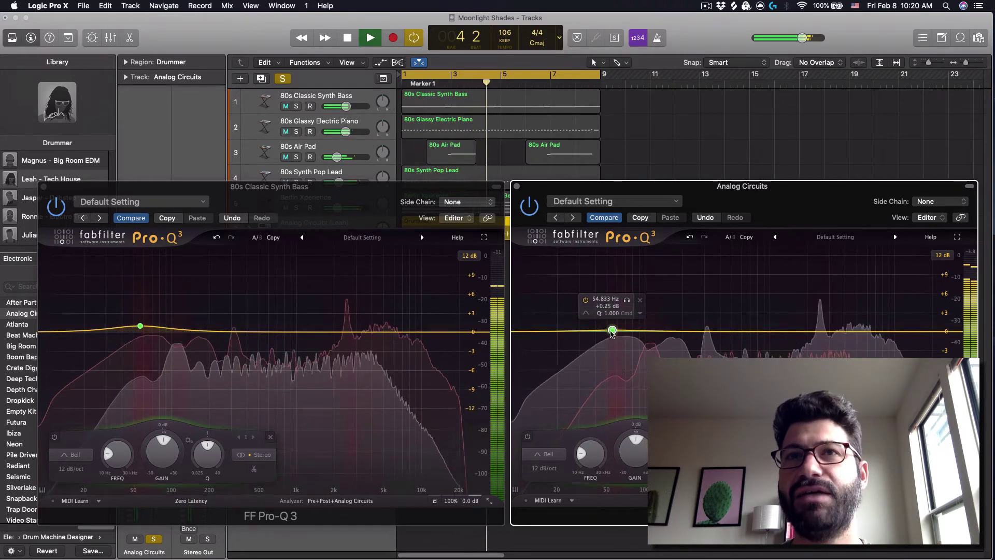
drag(612, 335, 612, 335)
drag(147, 326, 138, 339)
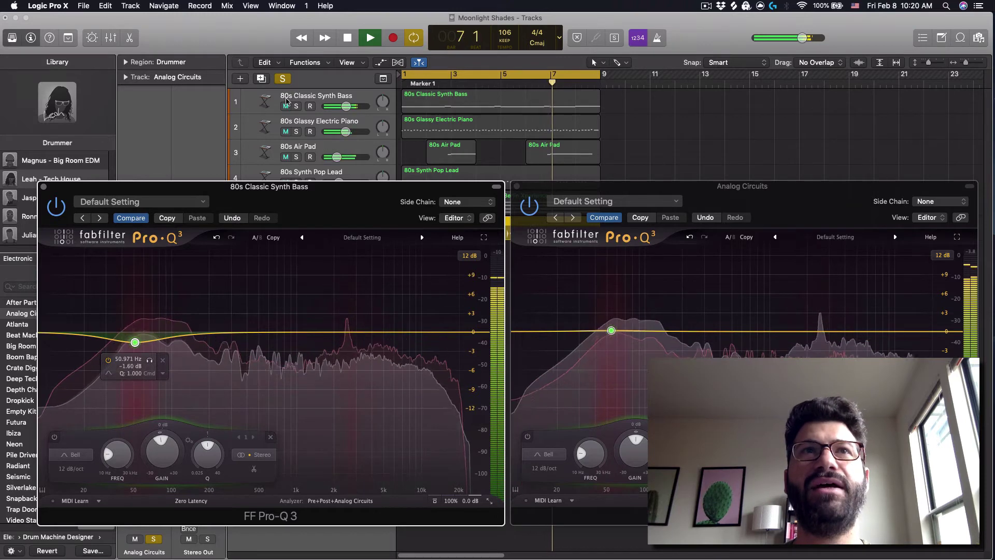
- With the bass soloed, cut its low band near 59 Hz at 24 dB/oct and add a 2683.5 Hz, +3.07 dB bell
key(s)
click(134, 343)
drag(137, 352, 143, 351)
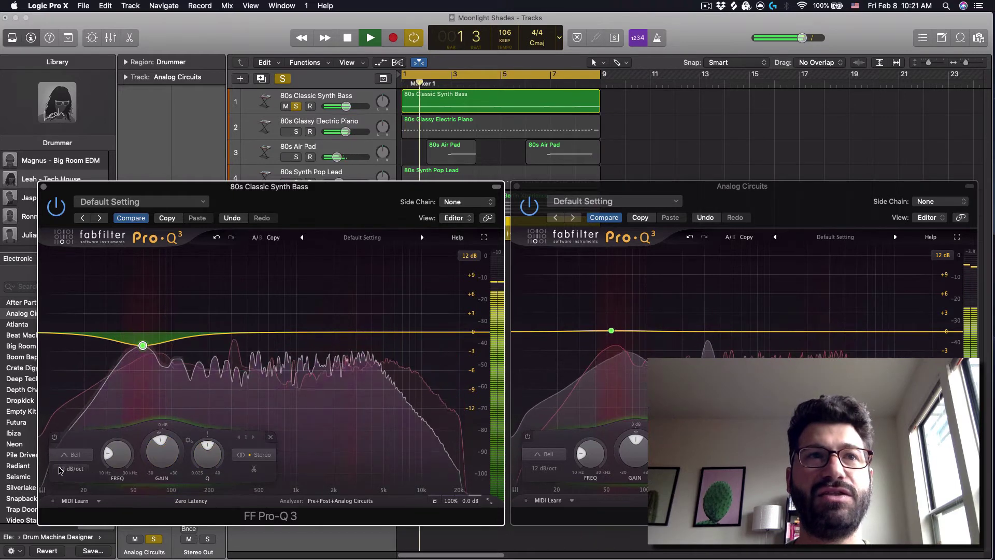
click(71, 469)
click(73, 480)
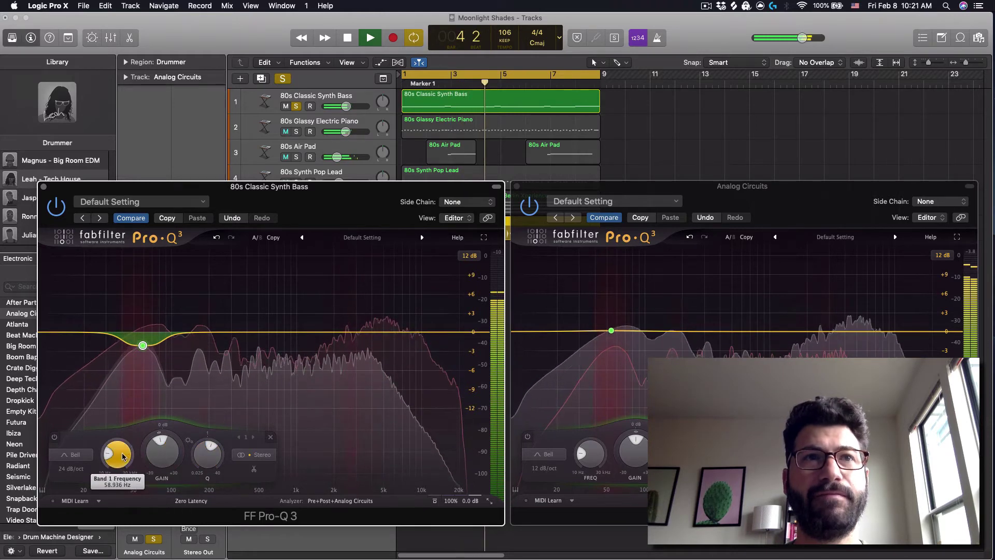
drag(123, 462, 124, 459)
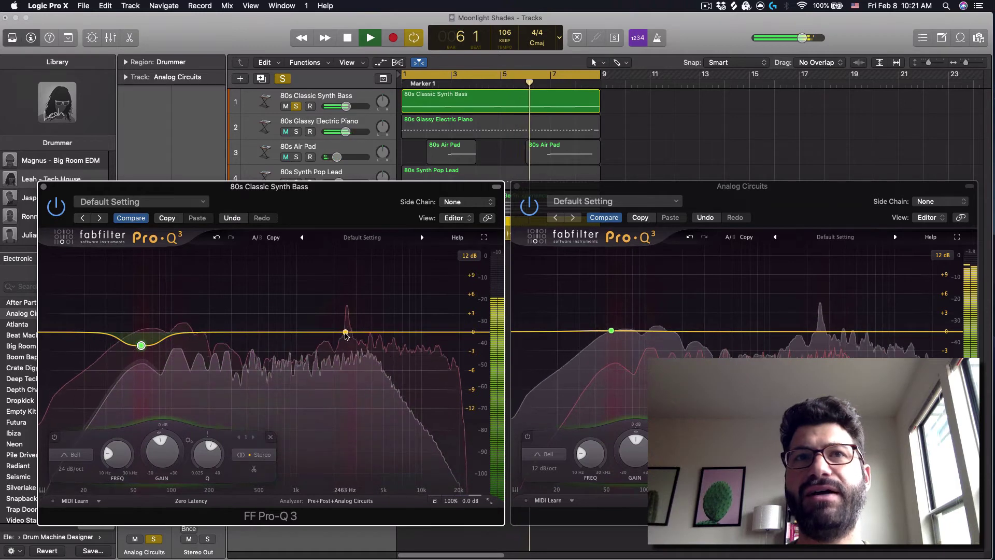
drag(346, 332, 350, 313)
- Audition the bass's 2.7 kHz band, then make it a narrow slight cut at 2557 Hz with Q 4.457
click(365, 284)
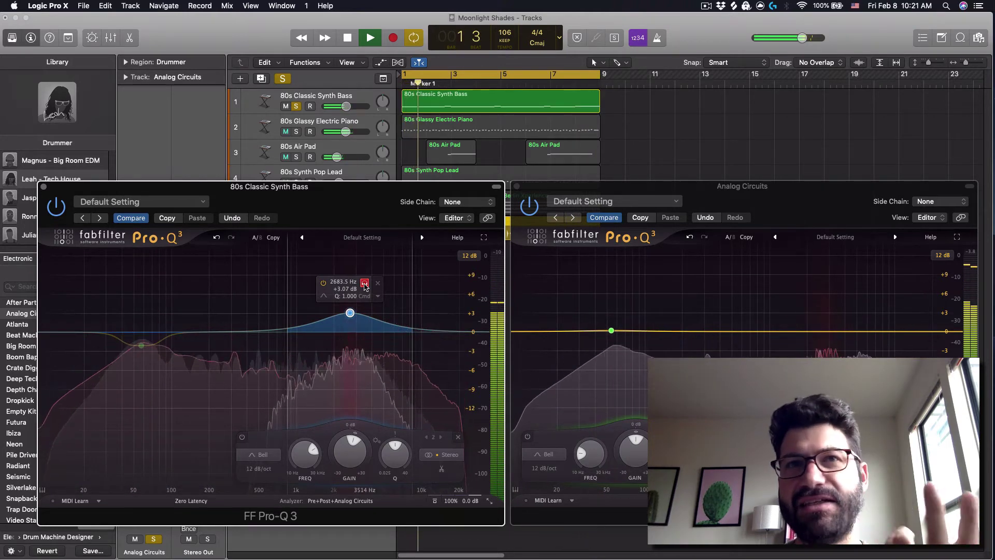
click(365, 285)
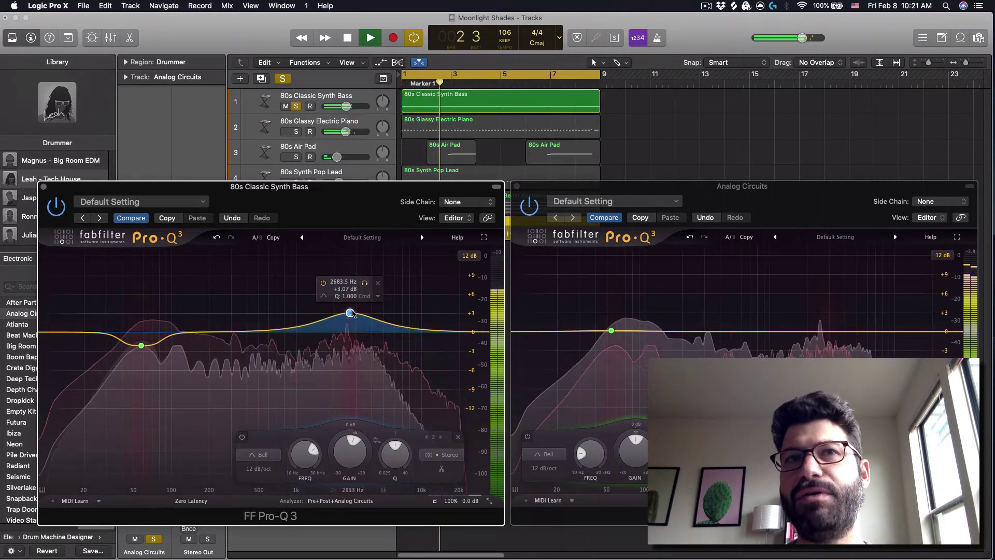
drag(351, 313, 350, 292)
click(365, 264)
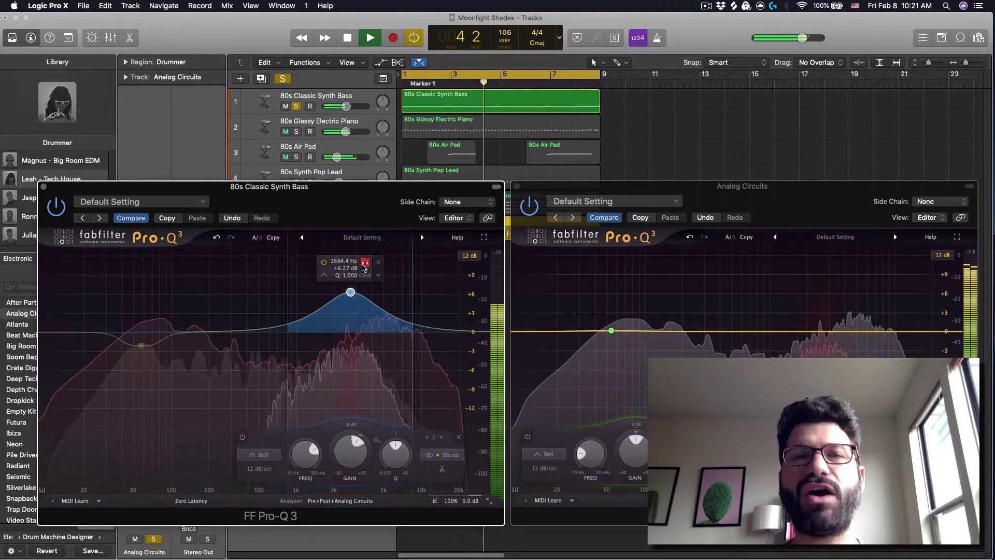
click(365, 263)
drag(351, 293, 347, 339)
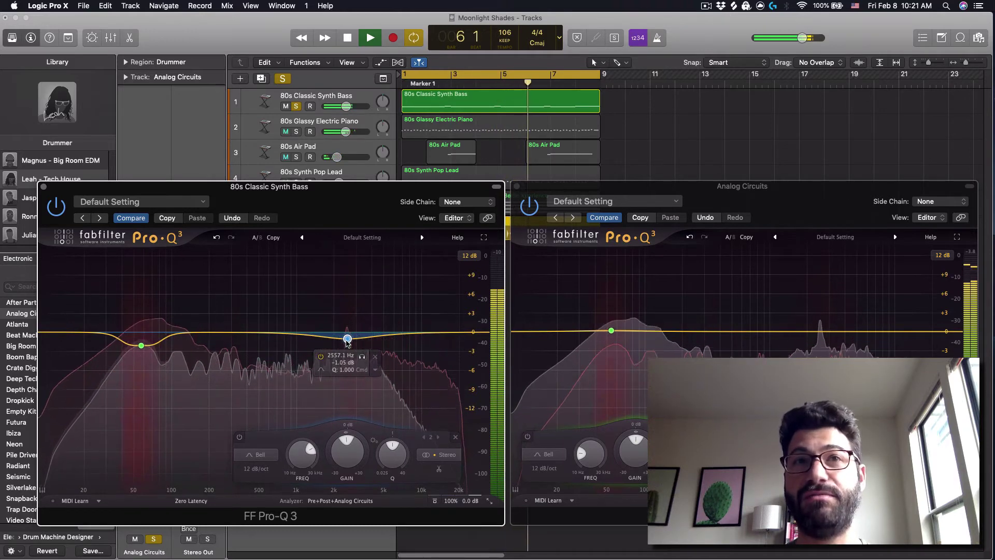
drag(380, 473, 400, 437)
- Add a drum band near 2.6 kHz, audition it, and flatten its gain to about 0 dB
drag(822, 333, 821, 318)
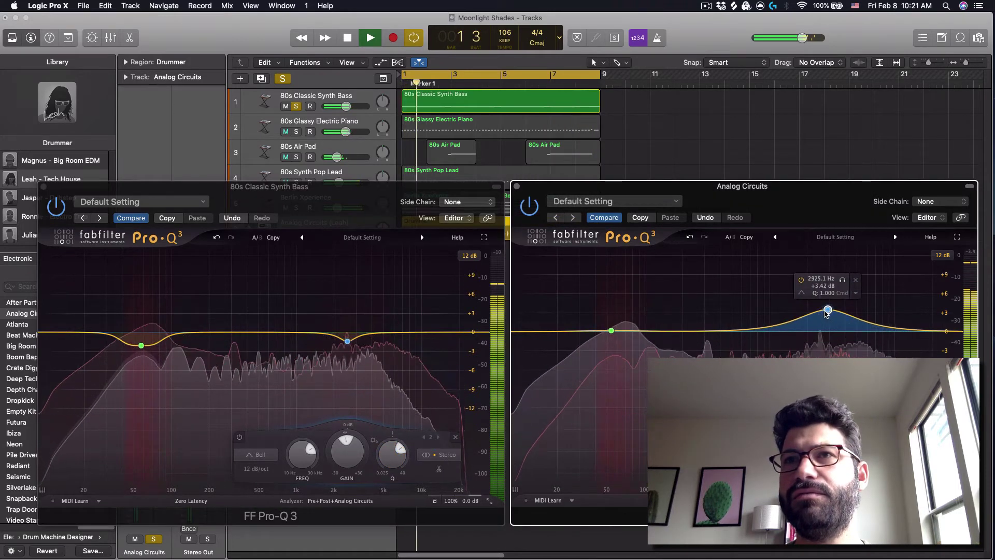
click(842, 280)
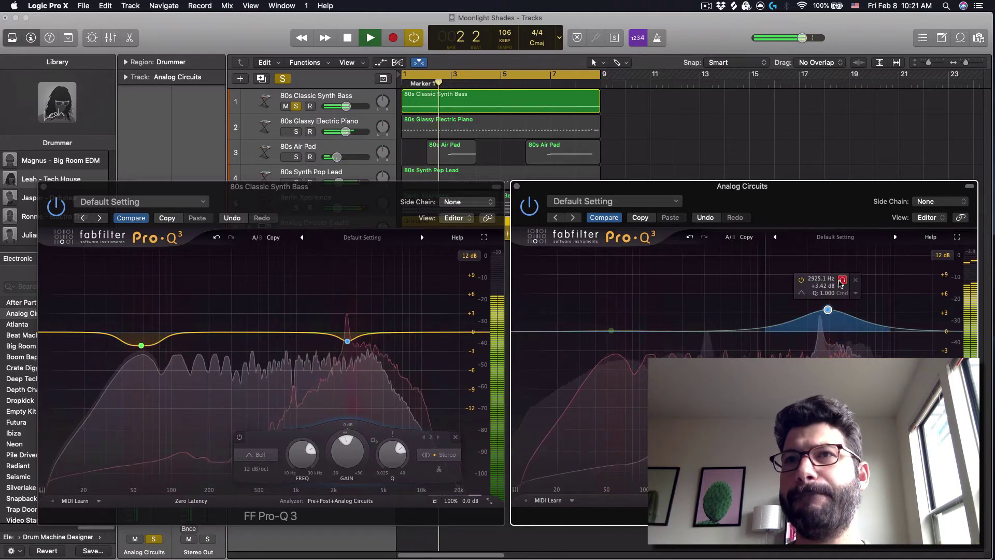
drag(841, 282, 839, 285)
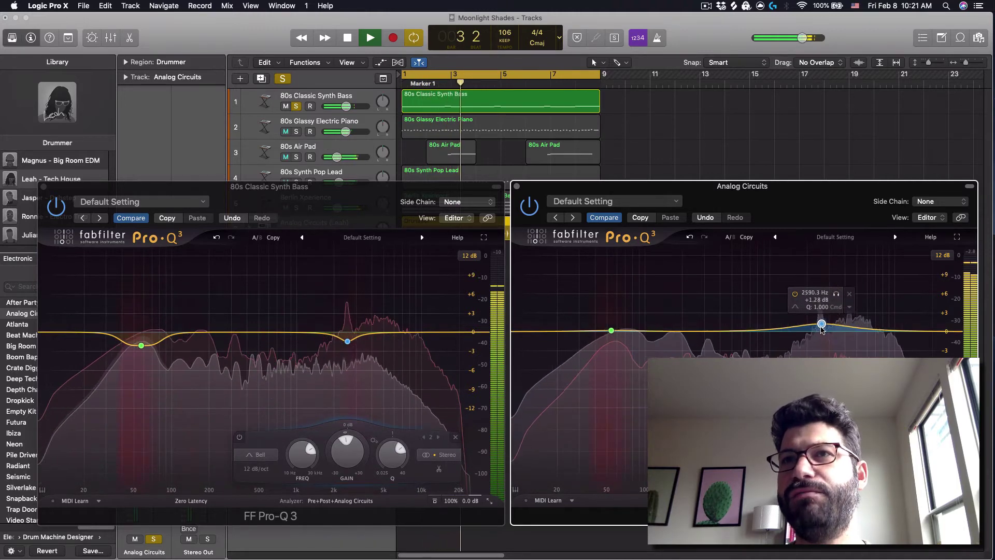
drag(821, 334, 821, 334)
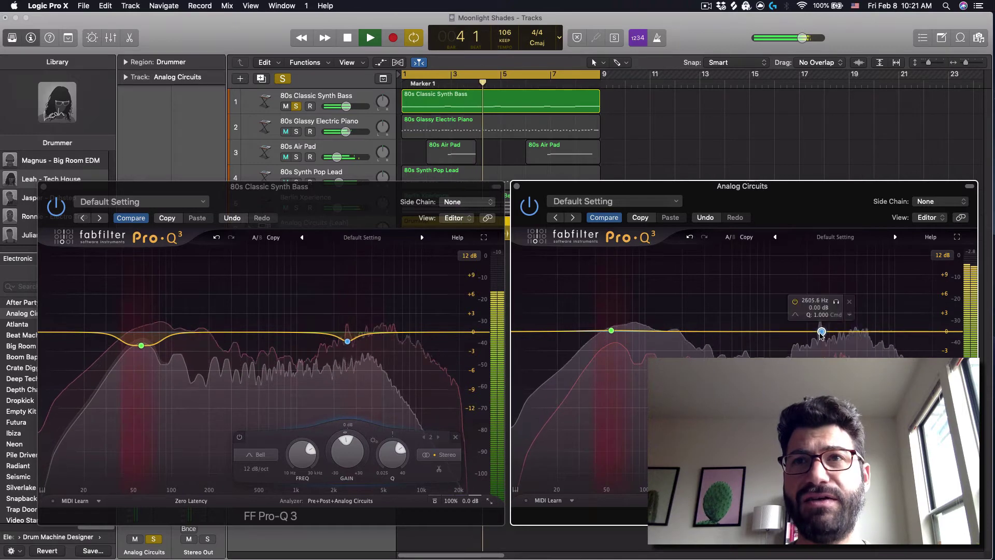
mouse_move(580, 317)
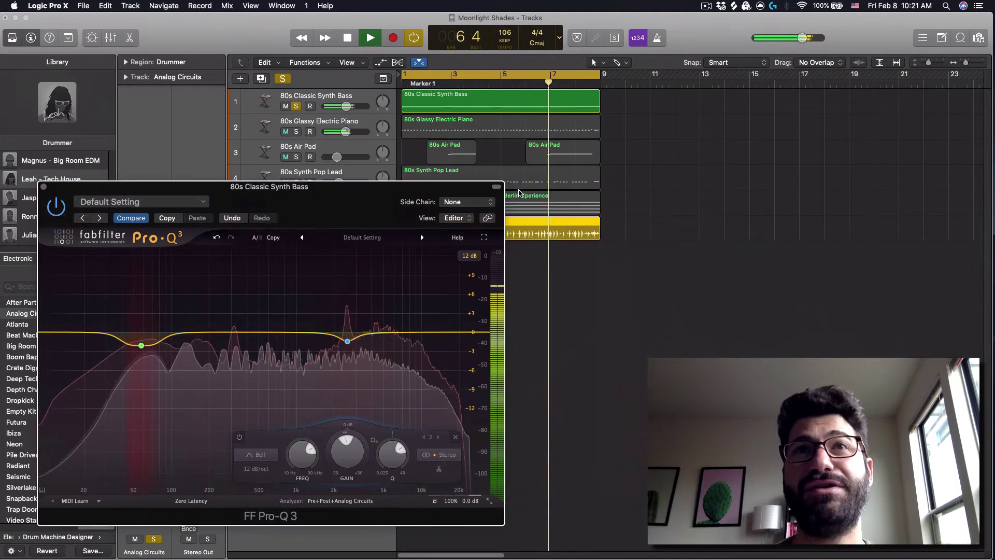
- Close the drum EQ, solo the 80s Glassy Electric Piano, and place its Pro-Q 3 beside the bass EQ
click(516, 186)
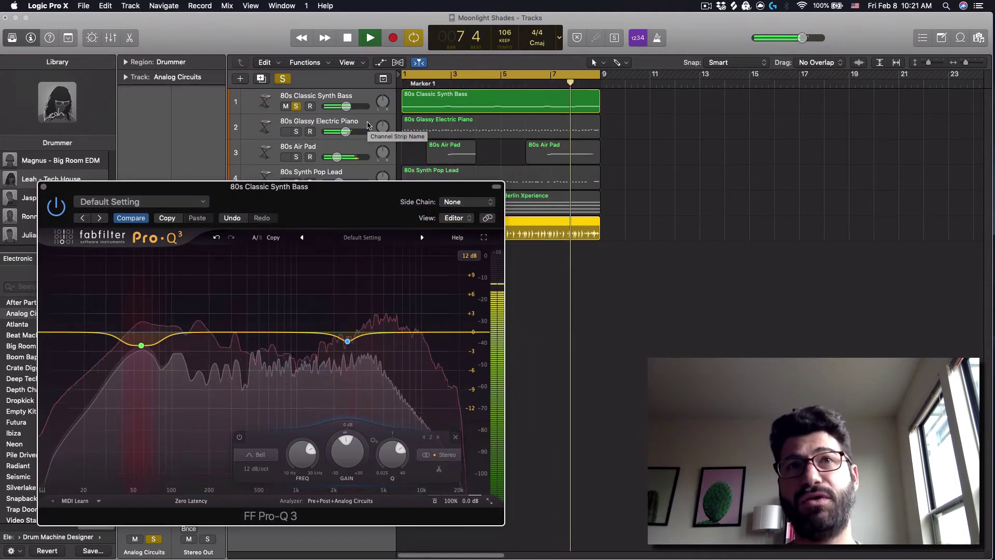
click(368, 125)
click(290, 126)
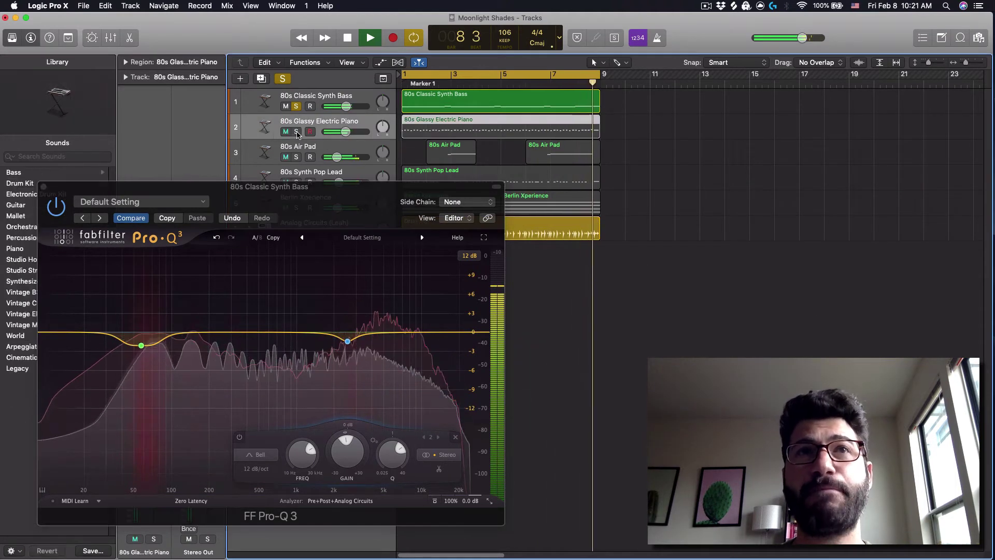
click(297, 131)
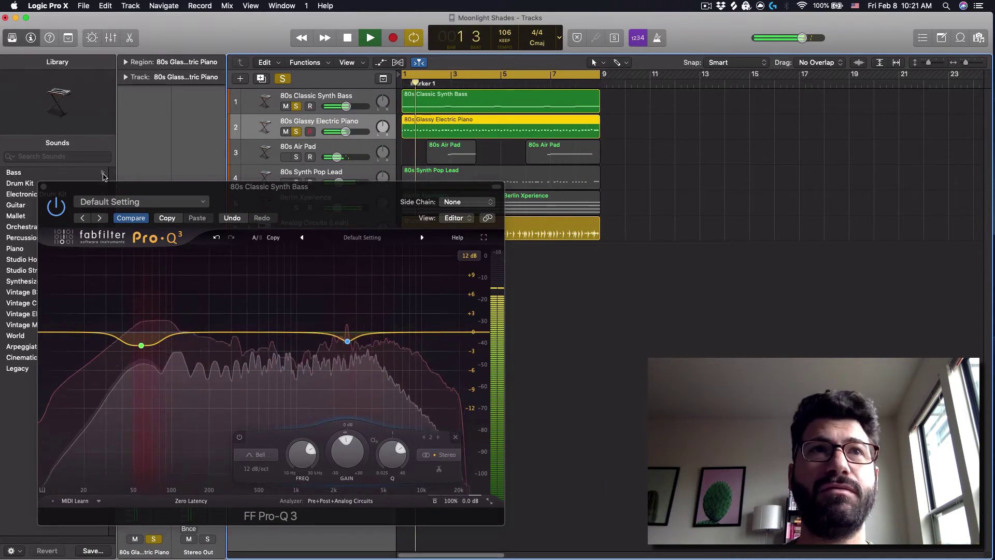
drag(114, 188, 602, 202)
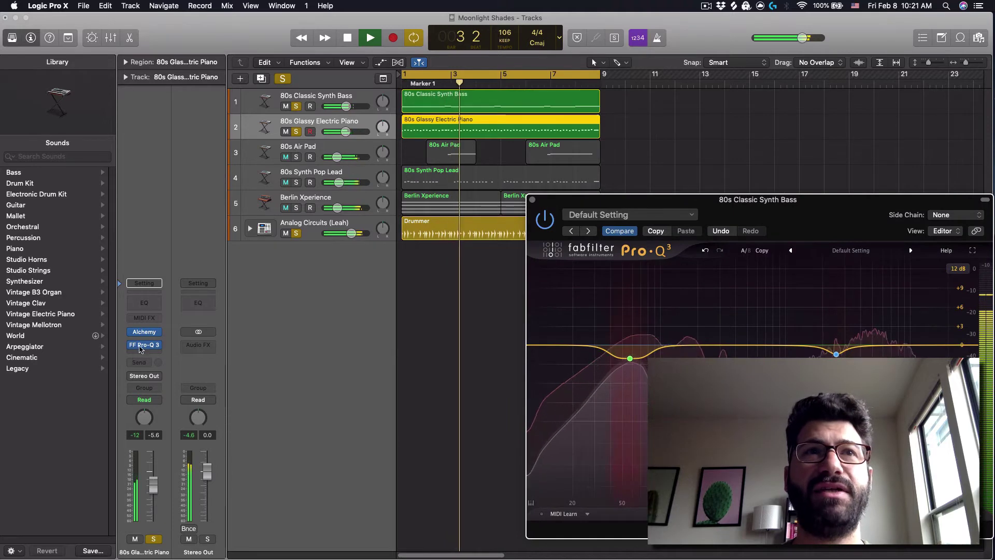
key(v)
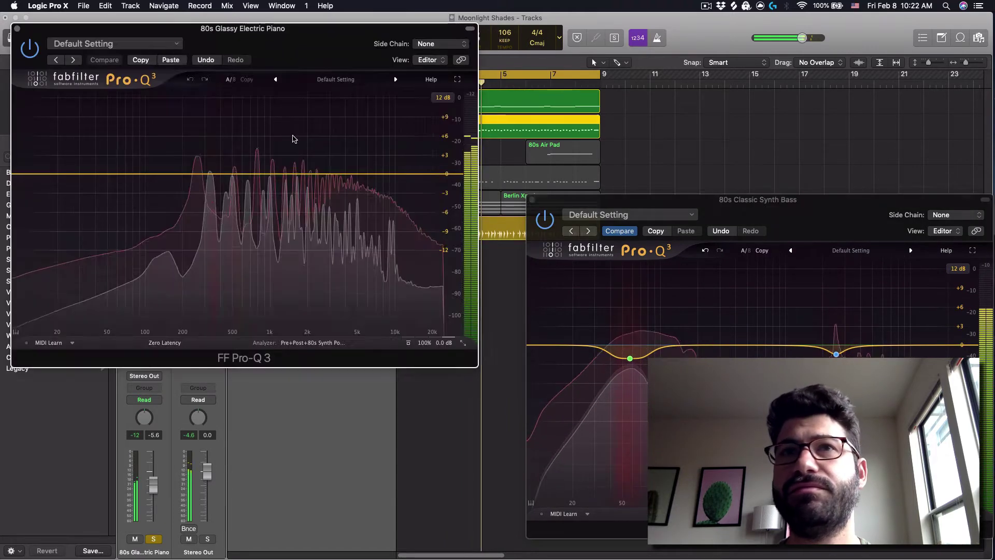
drag(306, 60, 320, 222)
click(829, 514)
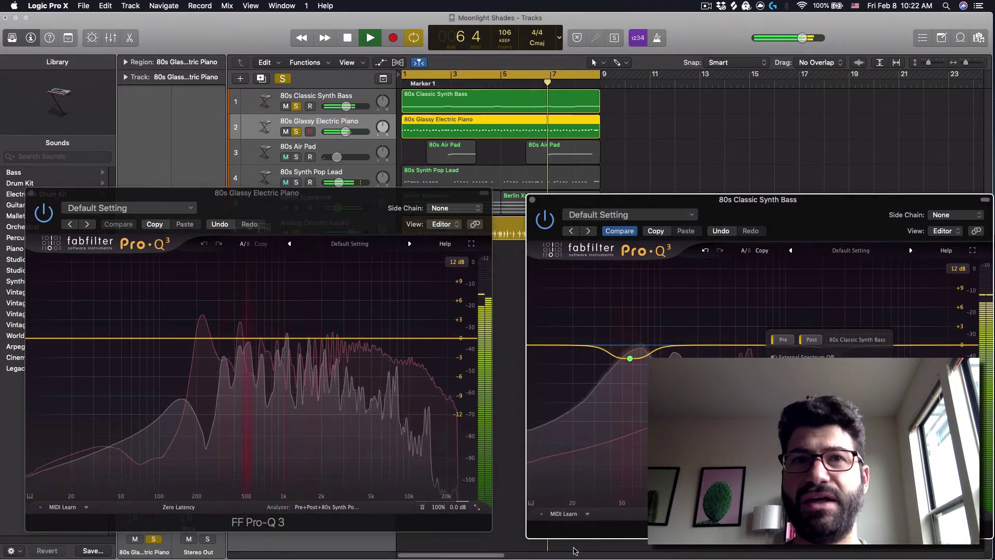
click(836, 354)
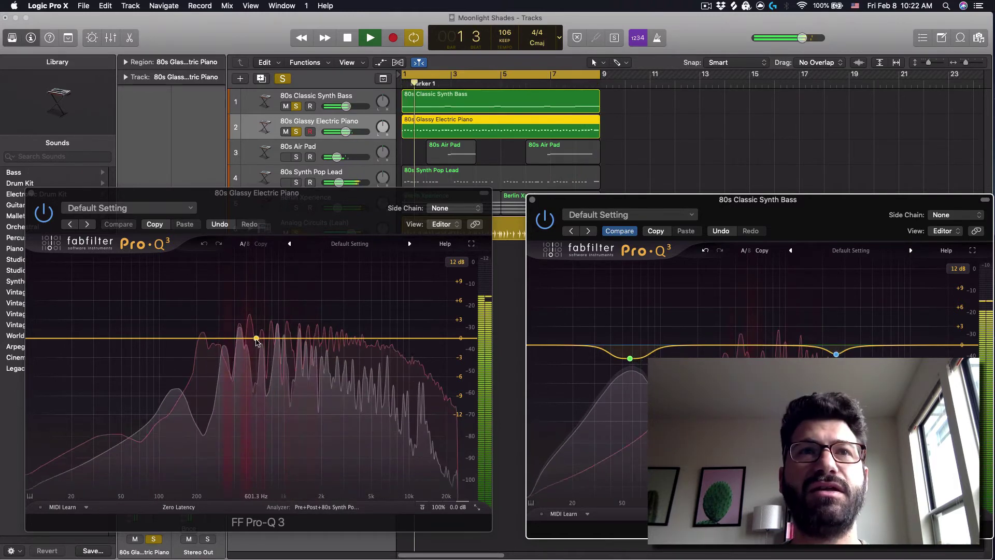
- Add a piano band near 520 Hz, audition it soloed, and pull it to about 0 dB at 500.79 Hz
drag(244, 340, 249, 307)
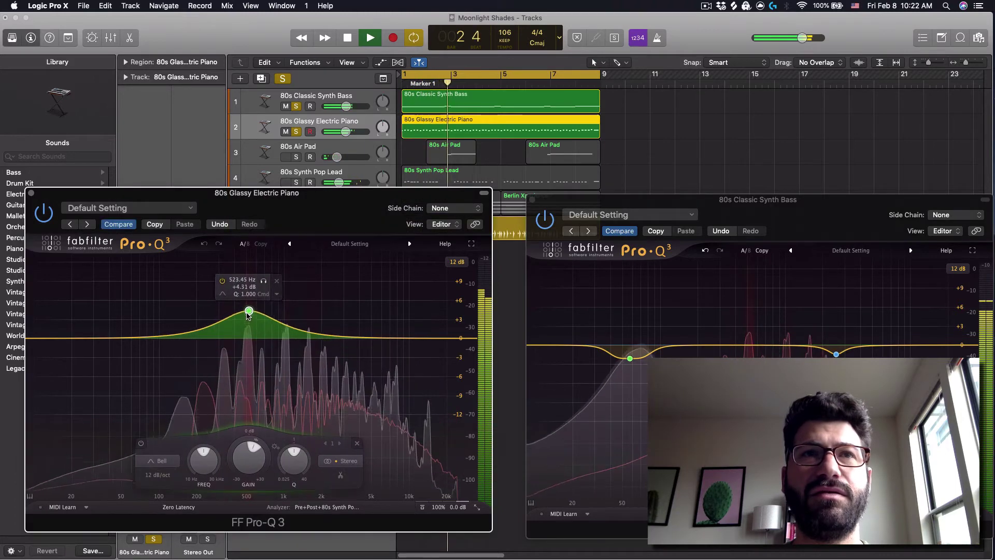
click(263, 279)
click(262, 279)
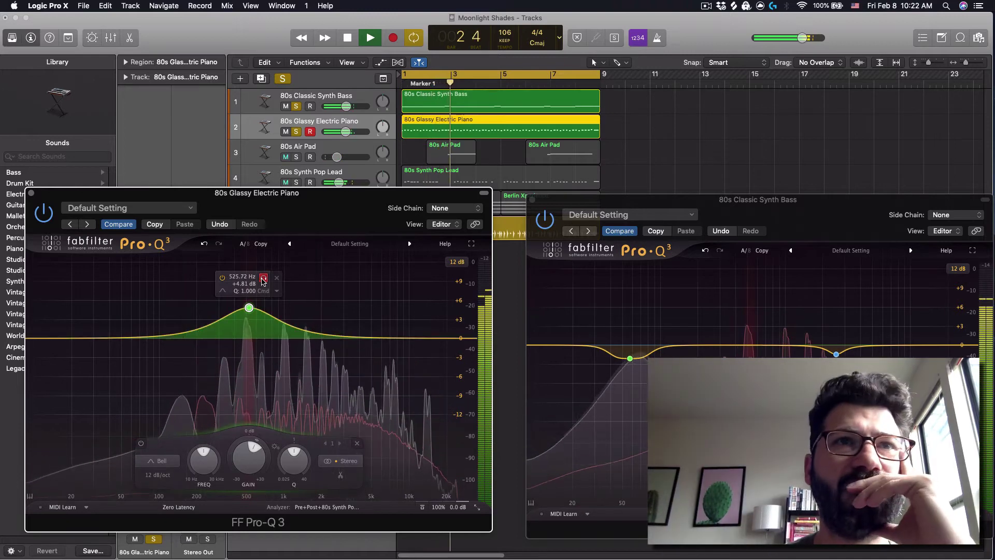
click(262, 279)
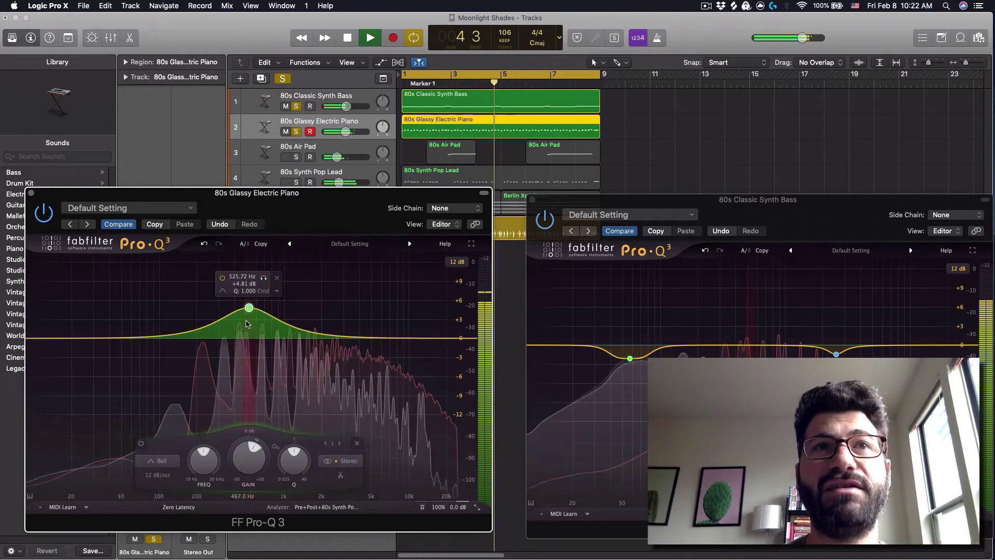
click(263, 279)
drag(248, 308, 250, 341)
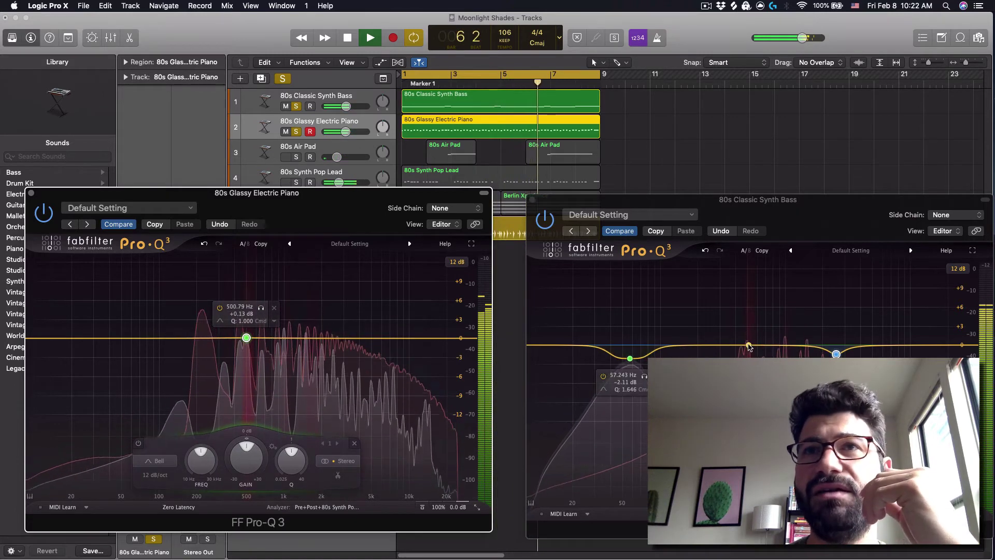
- Add a boosted bass band near 520 Hz, audition it soloed, then lower it to about +1.6 dB
drag(750, 344, 751, 317)
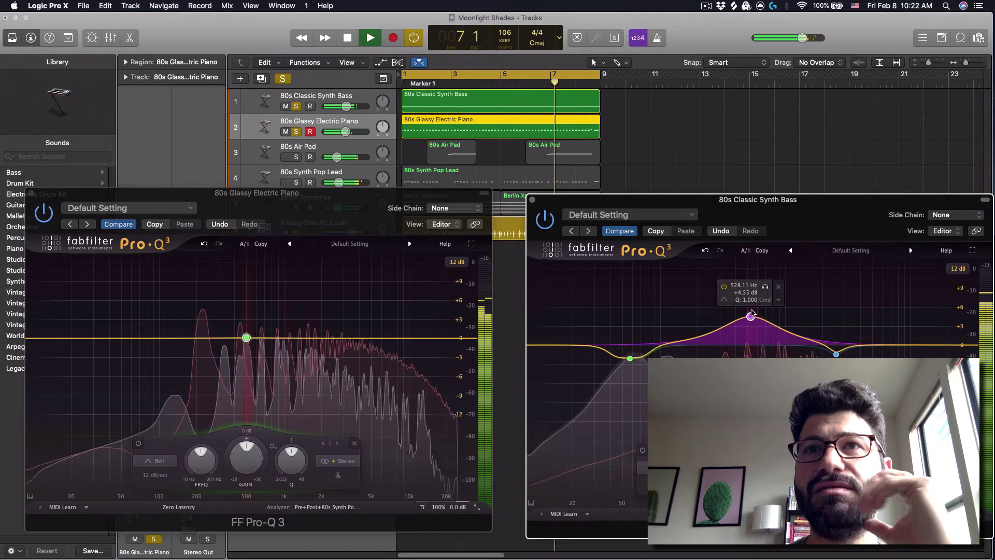
click(766, 287)
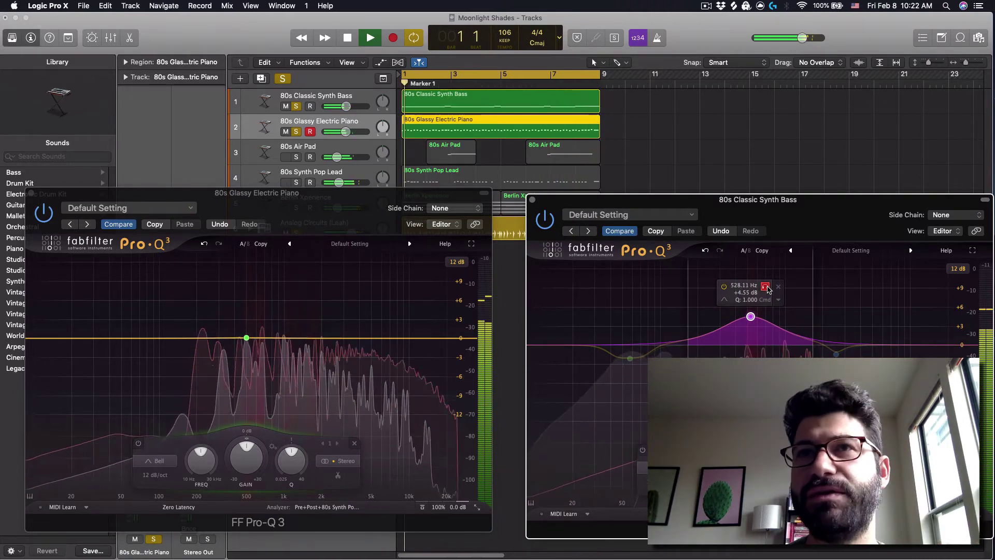
click(766, 287)
drag(751, 319, 750, 342)
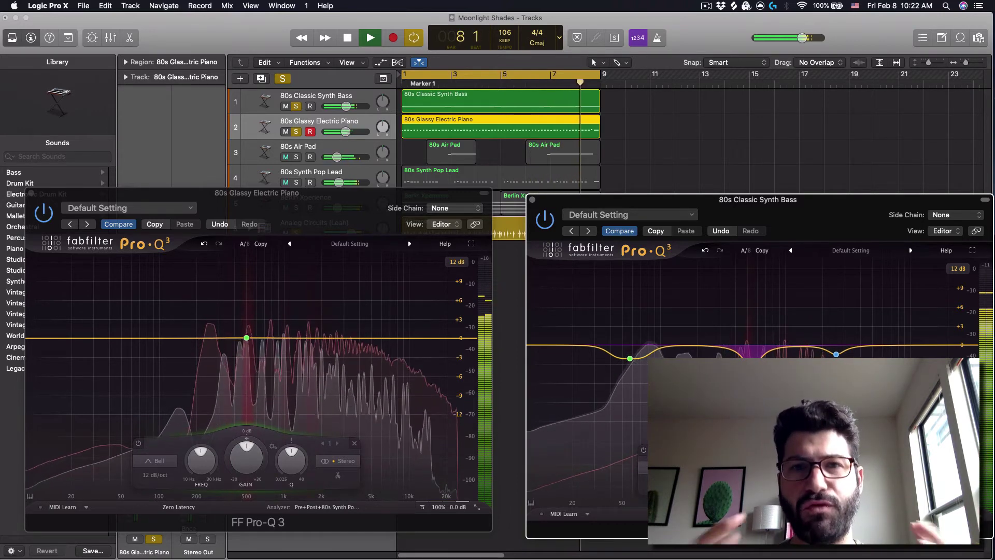
- Close the piano's EQ, then open the 80s Air Pad's Pro-Q 3 and move it lower
click(30, 193)
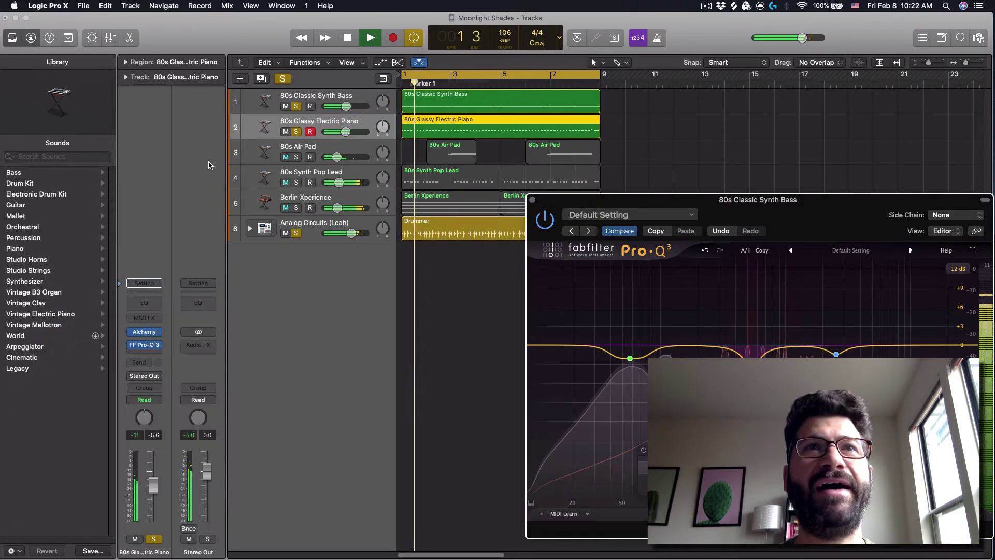
click(306, 153)
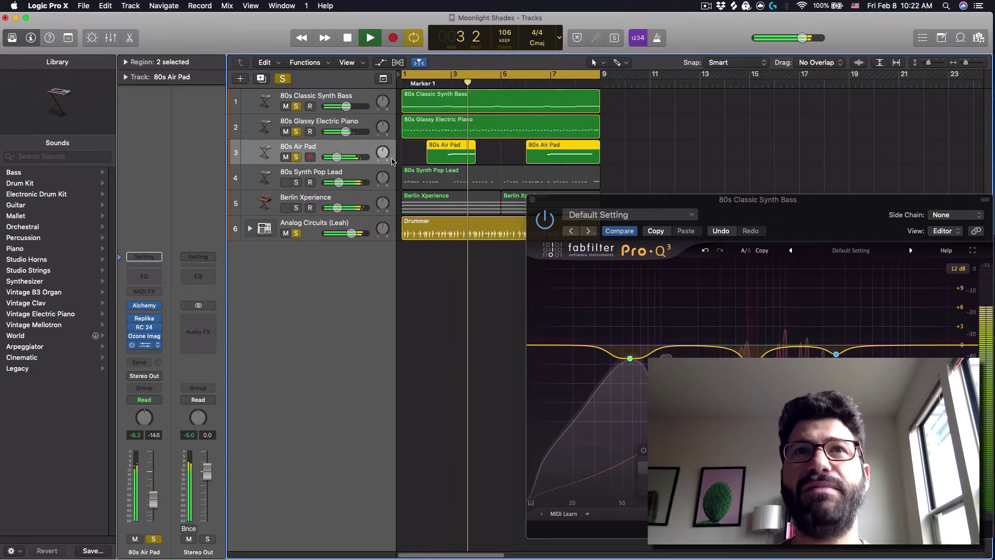
click(144, 344)
drag(258, 32, 275, 201)
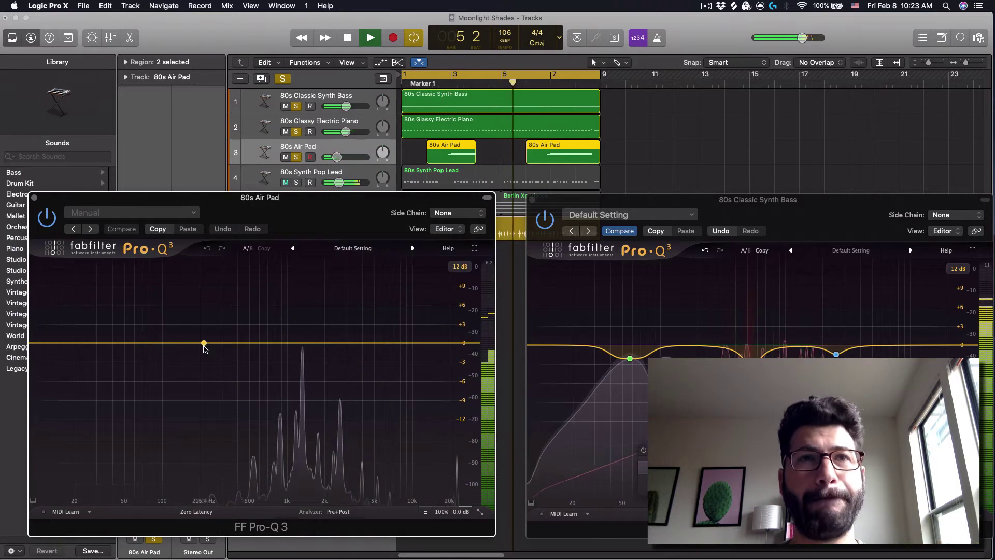
- Overlay the 80s Classic Synth Bass spectrum in the Air Pad's analyzer, with both EQs visible
click(331, 512)
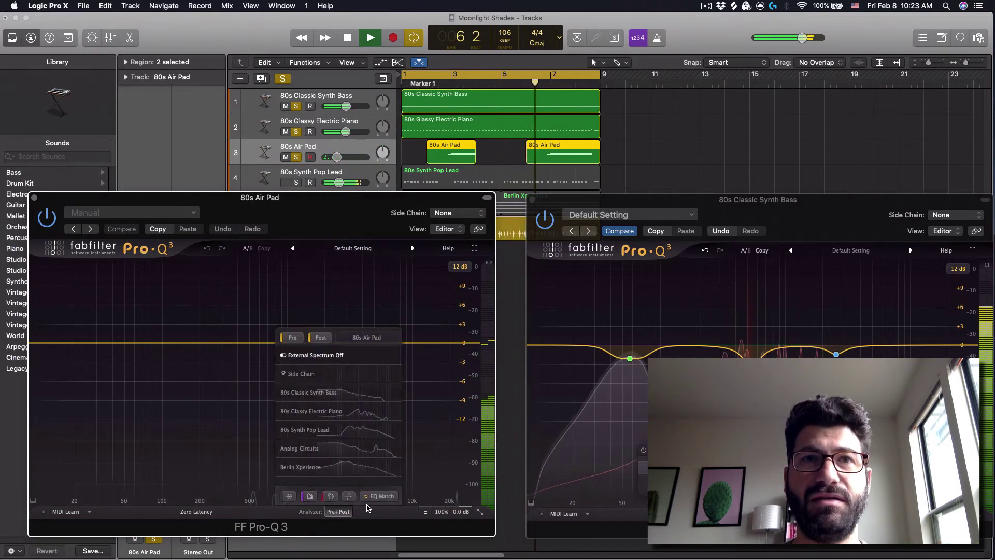
click(330, 394)
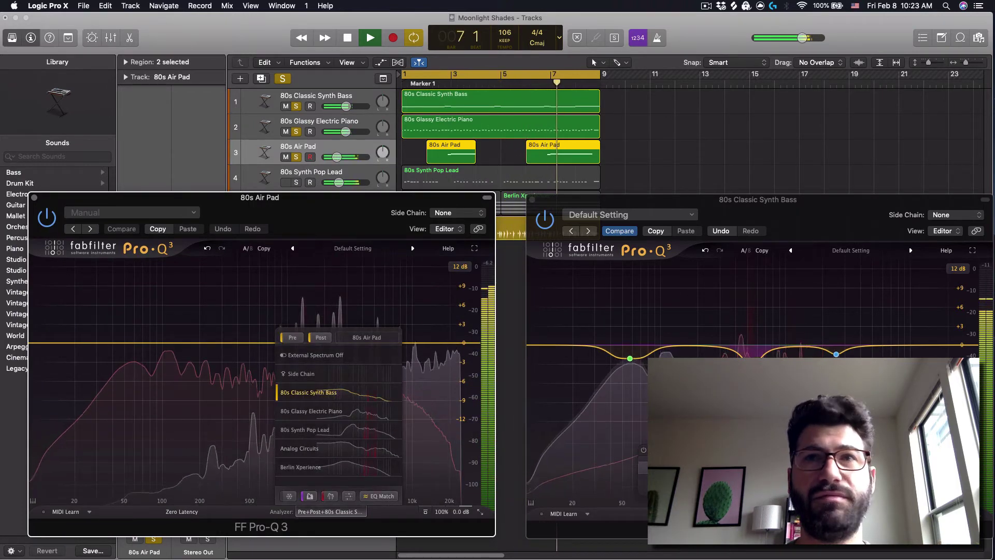
click(830, 513)
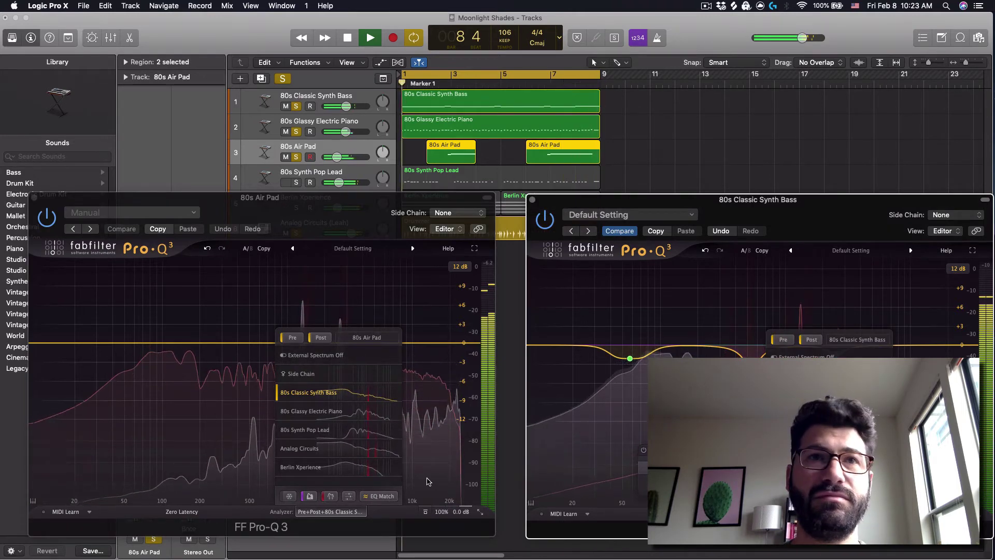
click(458, 521)
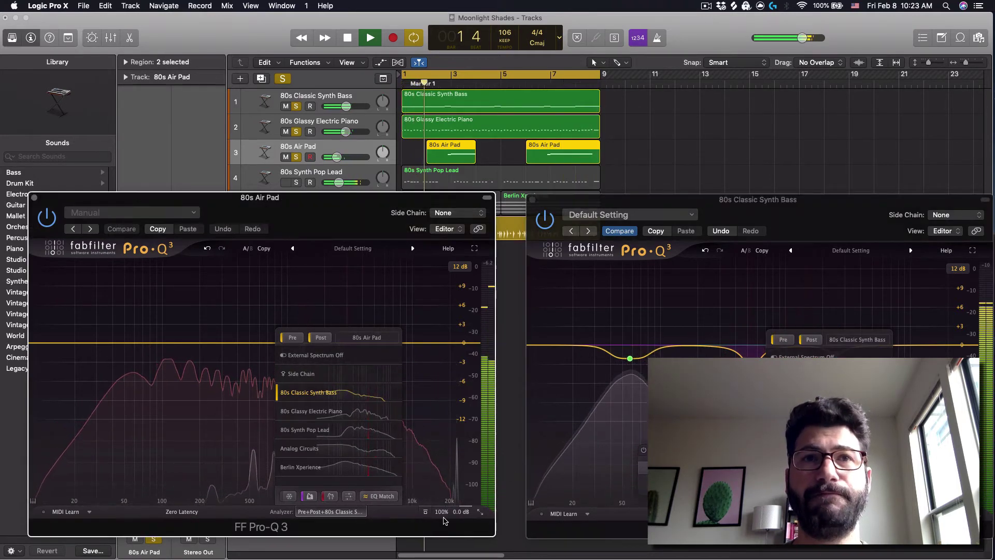
- Add a narrow band to the synth bass EQ and a deep low band on the Air Pad EQ
key(super+w)
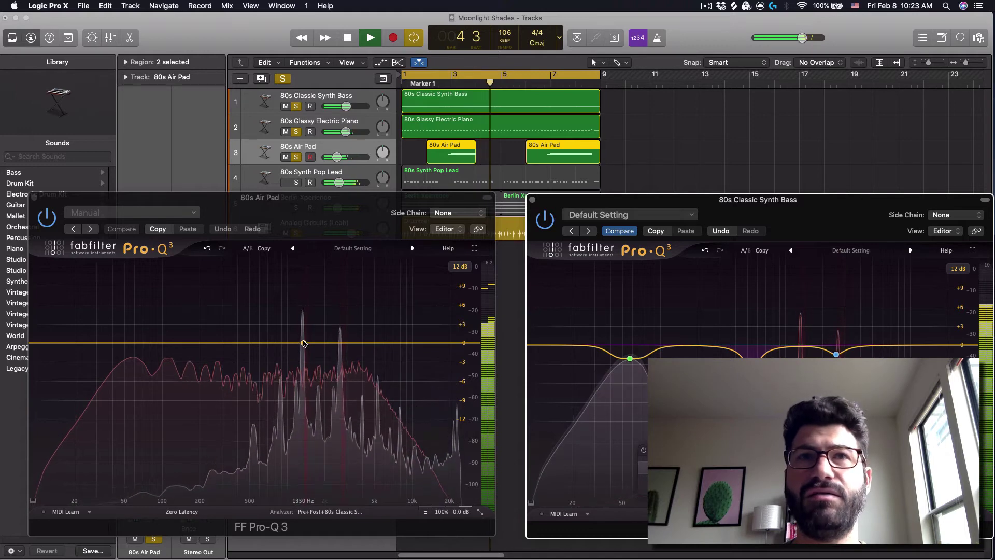
double_click(800, 348)
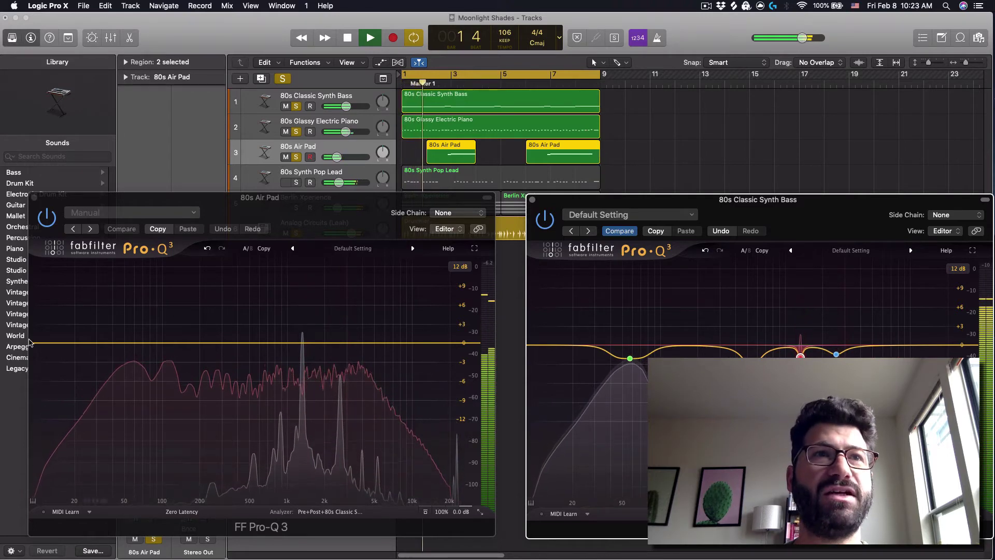
drag(29, 343, 59, 362)
click(64, 344)
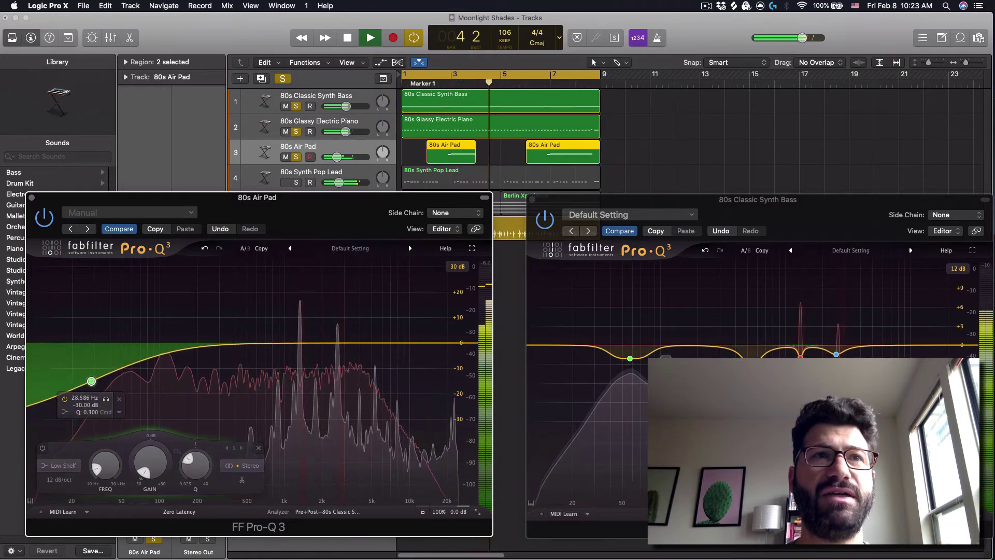
- Turn the Air Pad's low band into a Low Cut filter around 115 Hz
drag(132, 557, 184, 556)
click(102, 468)
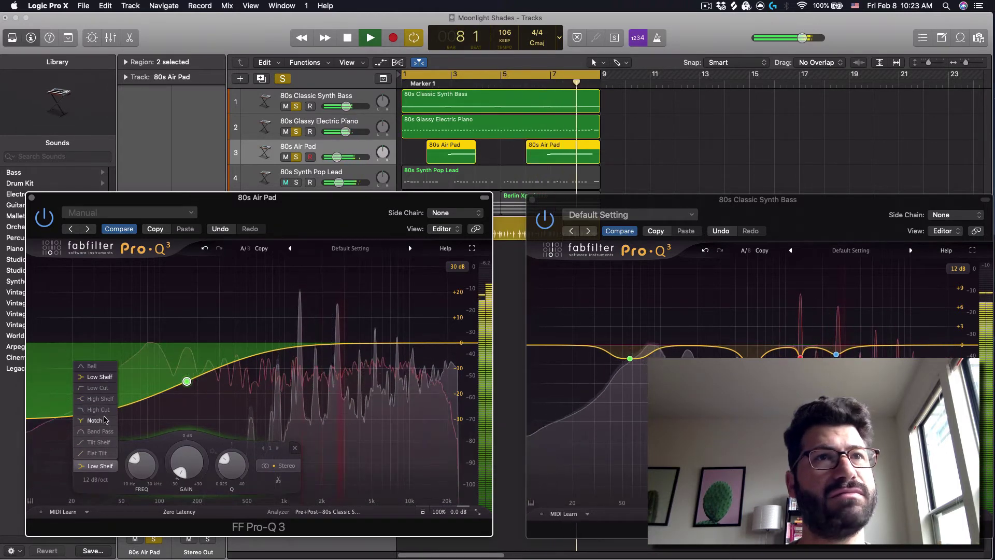
click(104, 389)
drag(187, 367, 184, 341)
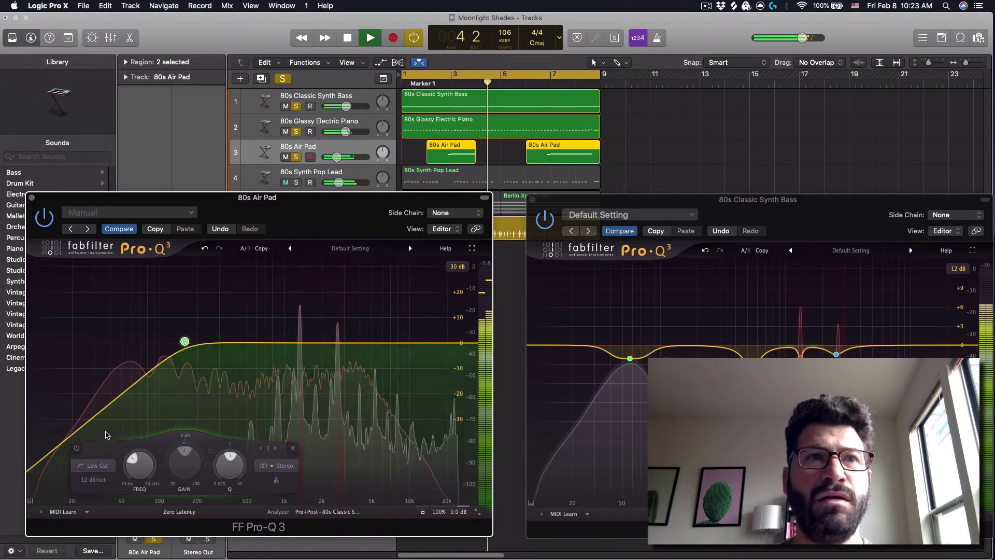
- Close the 80s Air Pad's Pro-Q 3 window, leaving the bass EQ showing, and stop playback
click(31, 197)
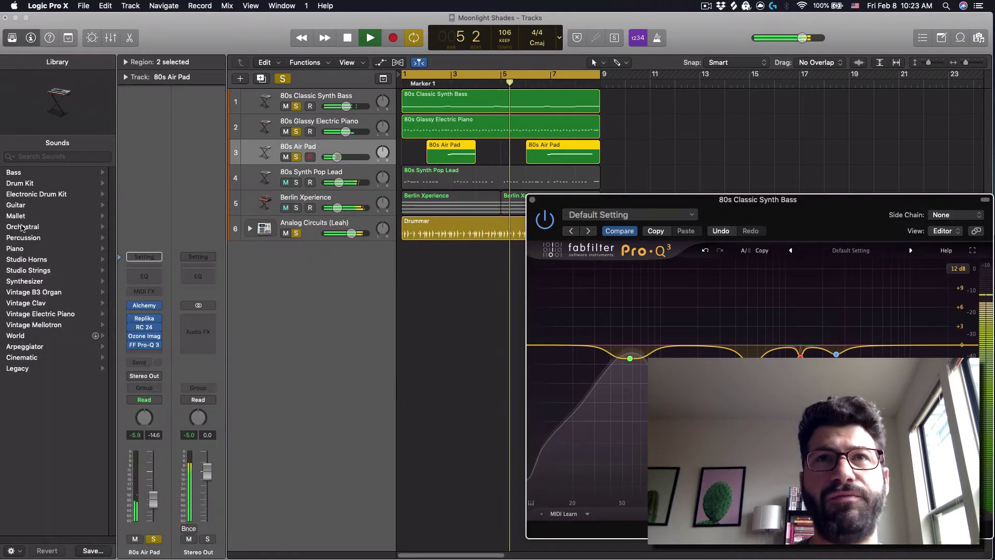
key(space)
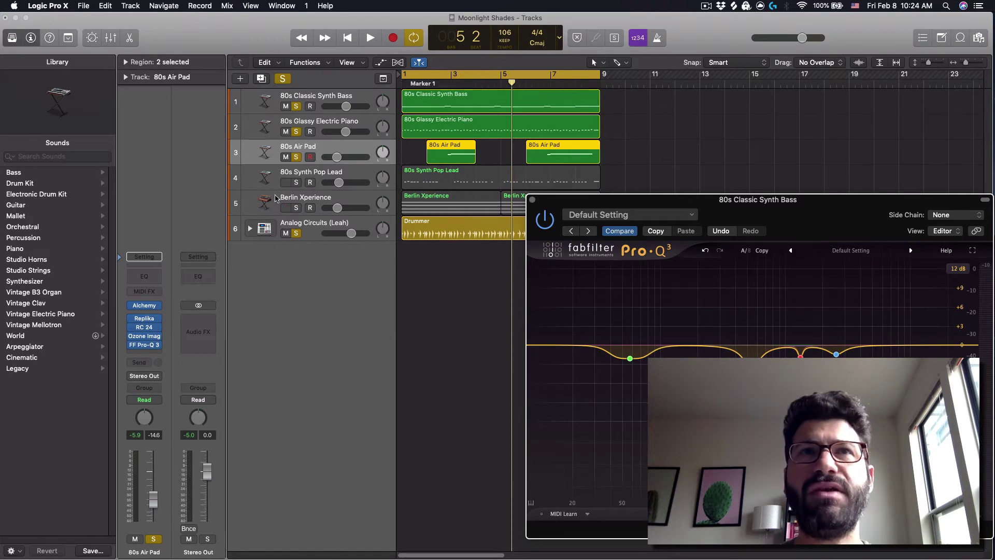
- Solo the 80s Synth Pop Lead track and play the song from the beginning
click(296, 172)
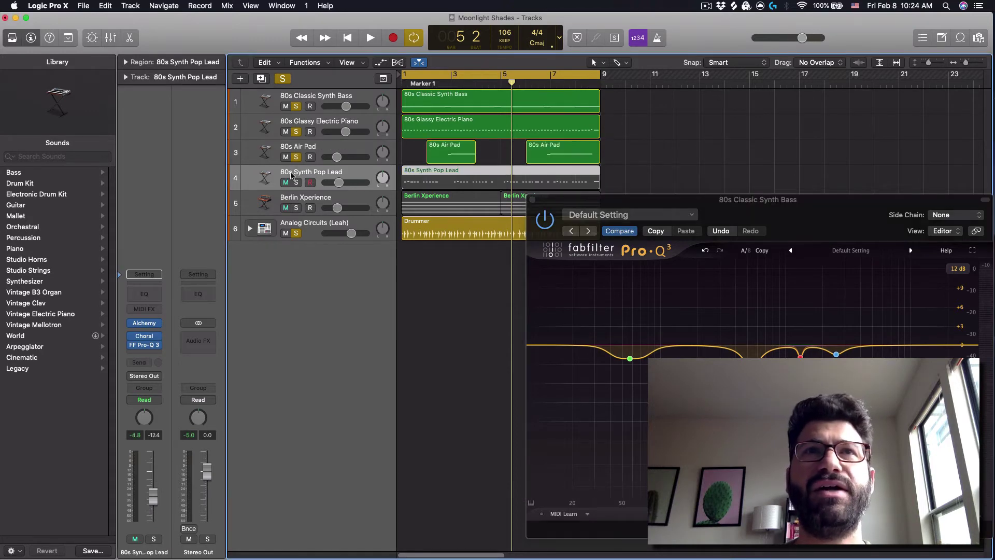
click(284, 202)
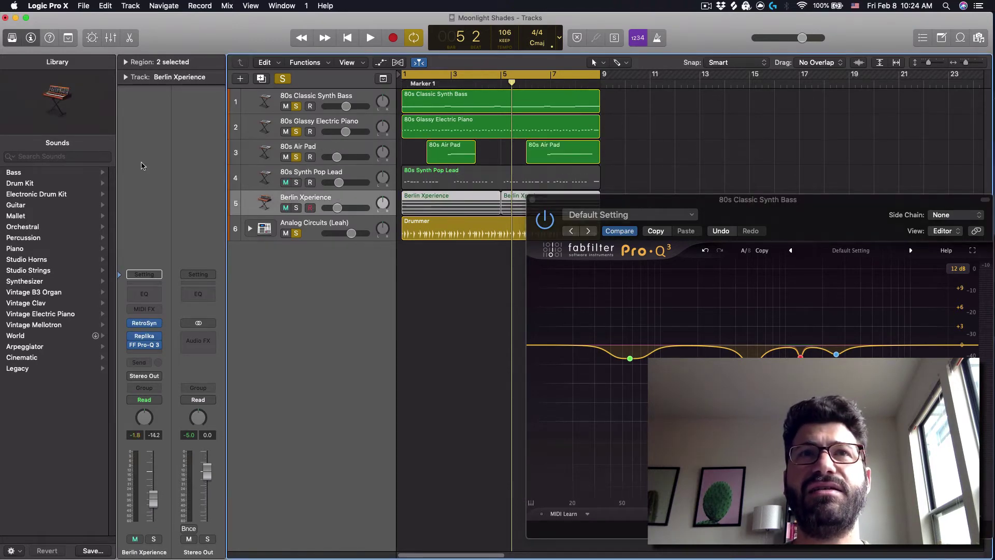
click(301, 179)
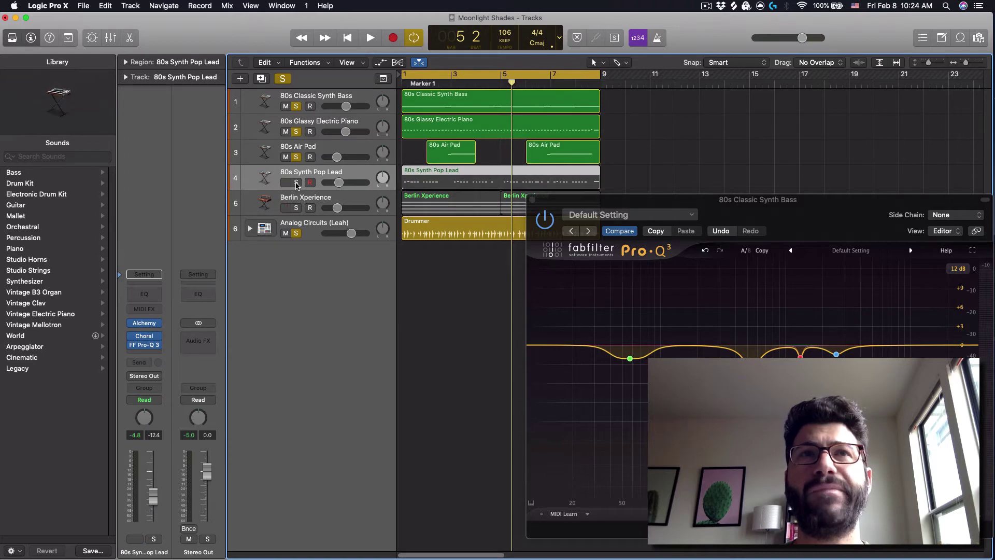
click(296, 183)
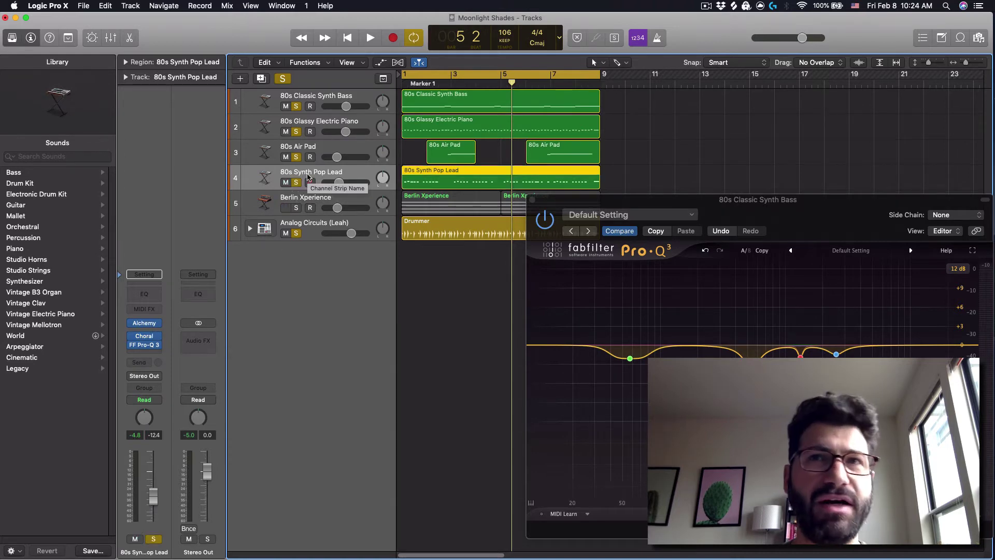
key(space)
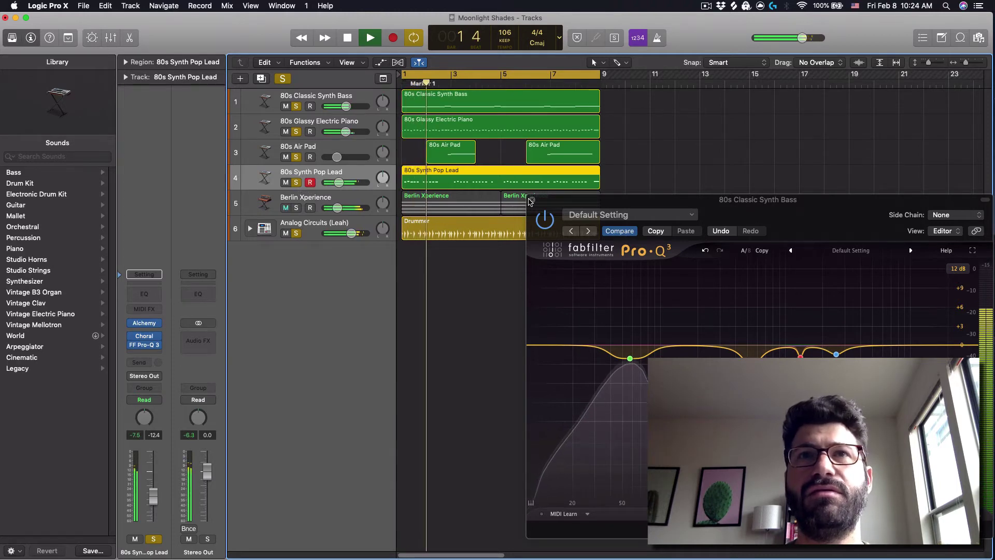
- Unsolo the synth bass, Drummer and Air Pad tracks, close the bass EQ, and select the piano
click(297, 106)
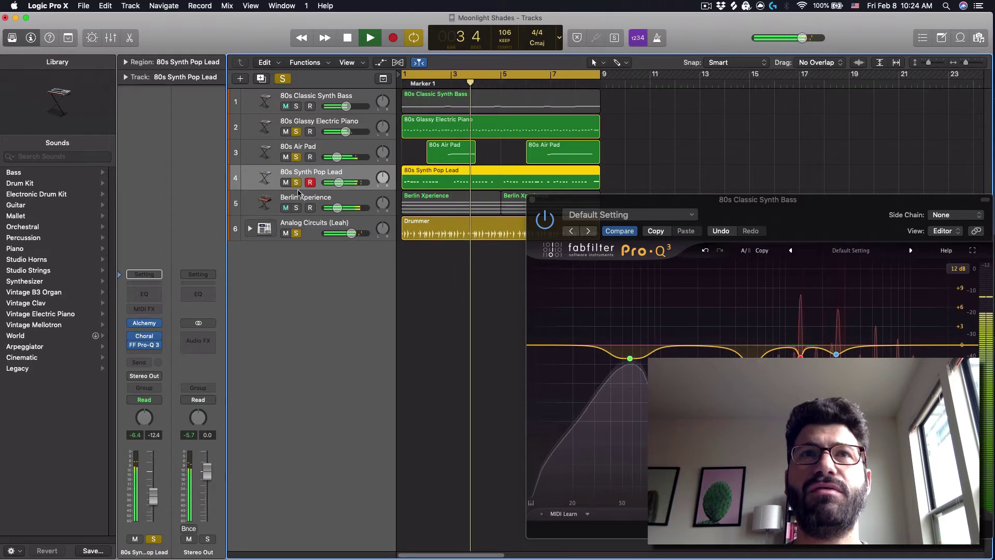
click(296, 233)
click(296, 157)
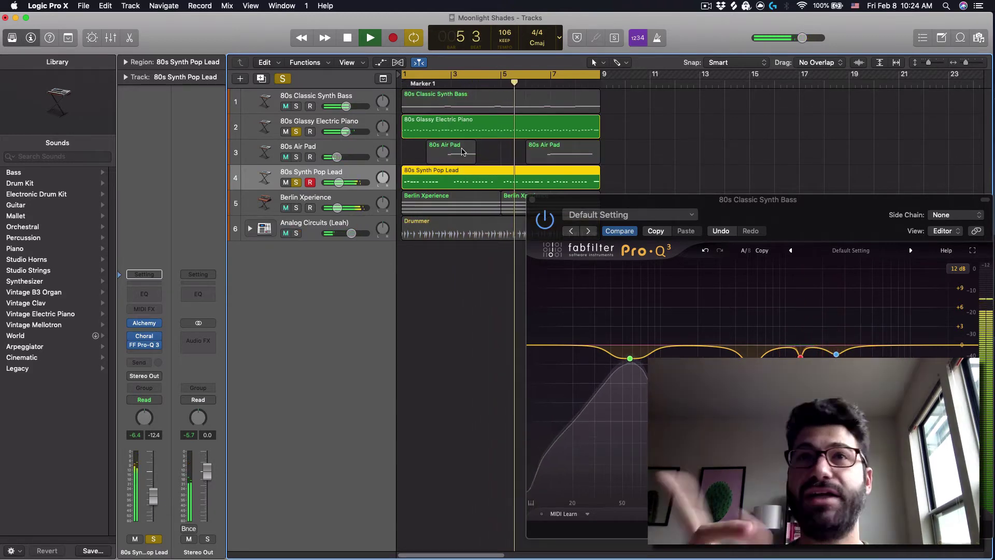
click(533, 200)
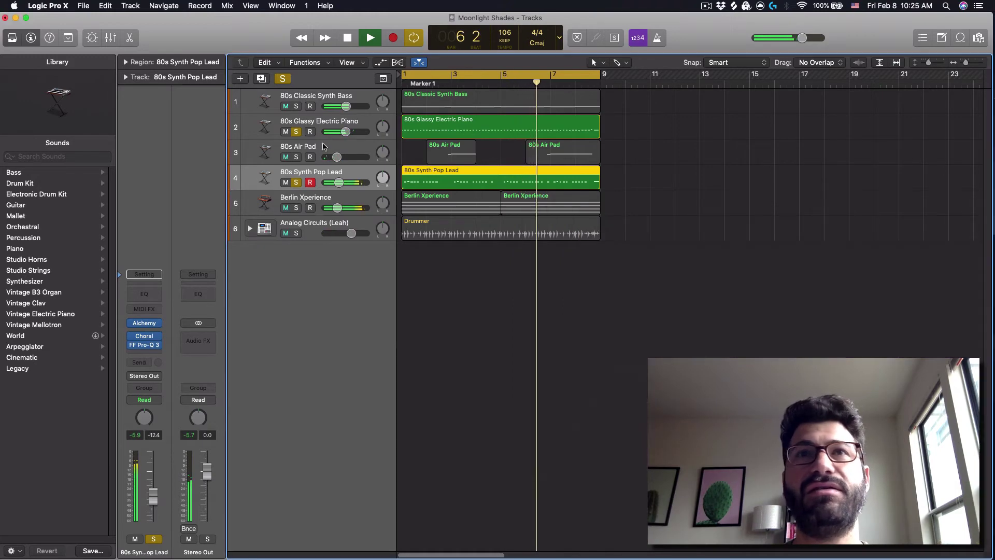
click(255, 136)
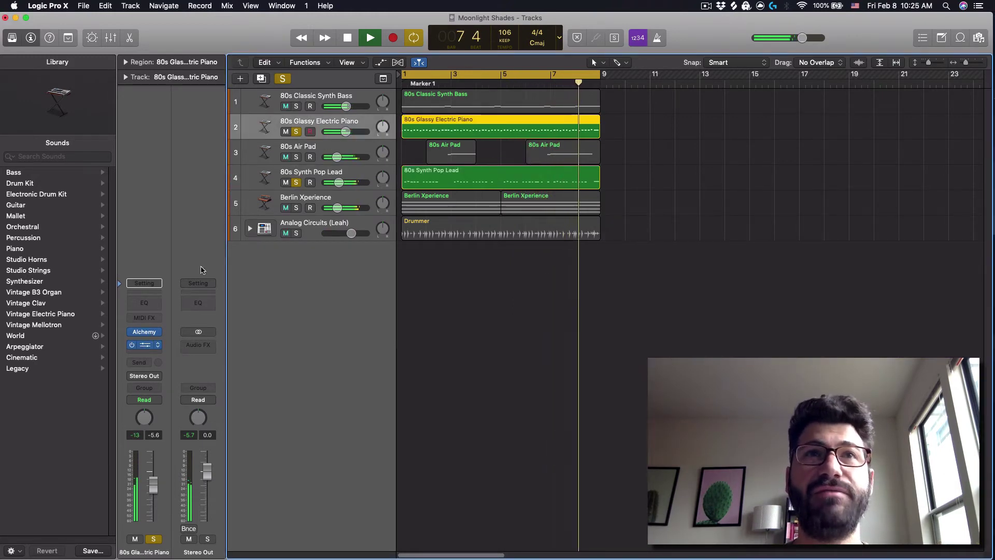
- Open the electric piano's Pro-Q 3 analyzer options and move its window to the lower right
click(145, 345)
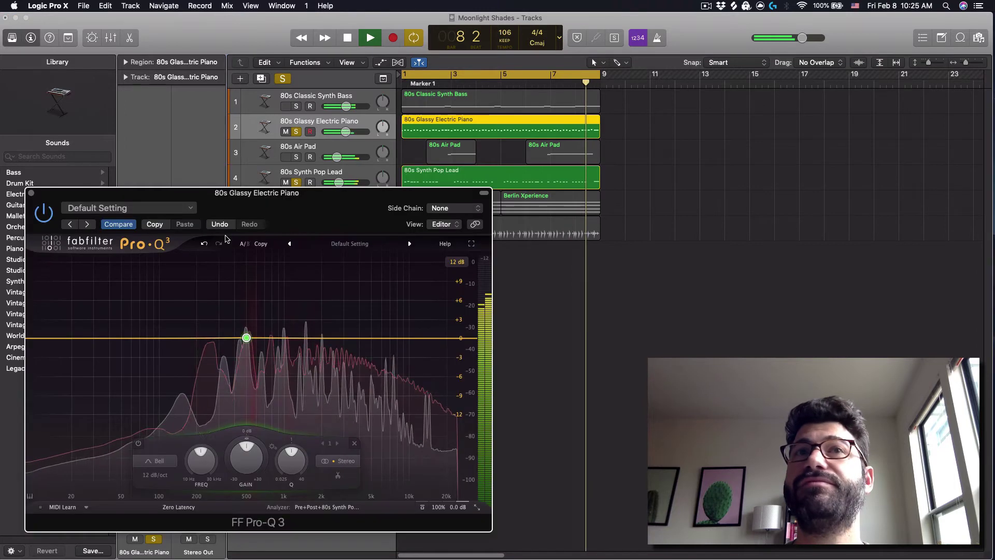
click(357, 506)
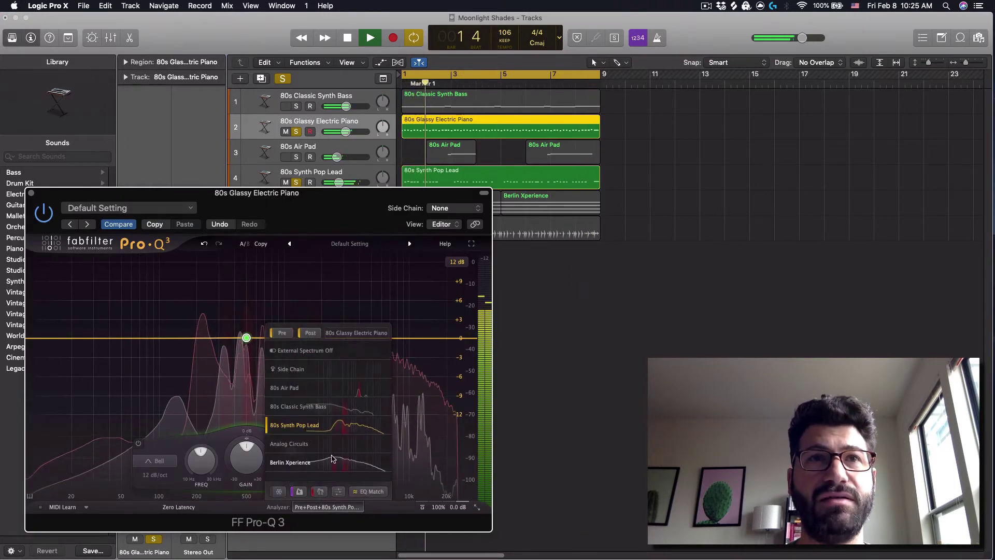
click(343, 173)
drag(281, 202, 776, 237)
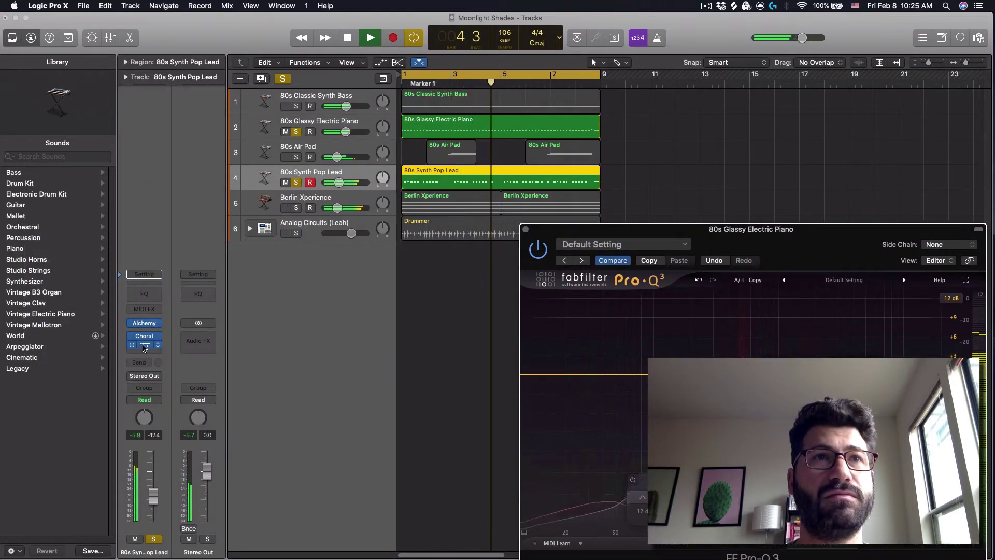
- Open the synth lead's Pro-Q 3 with the 80s Glassy Electric Piano spectrum overlaid, moved lower
click(144, 340)
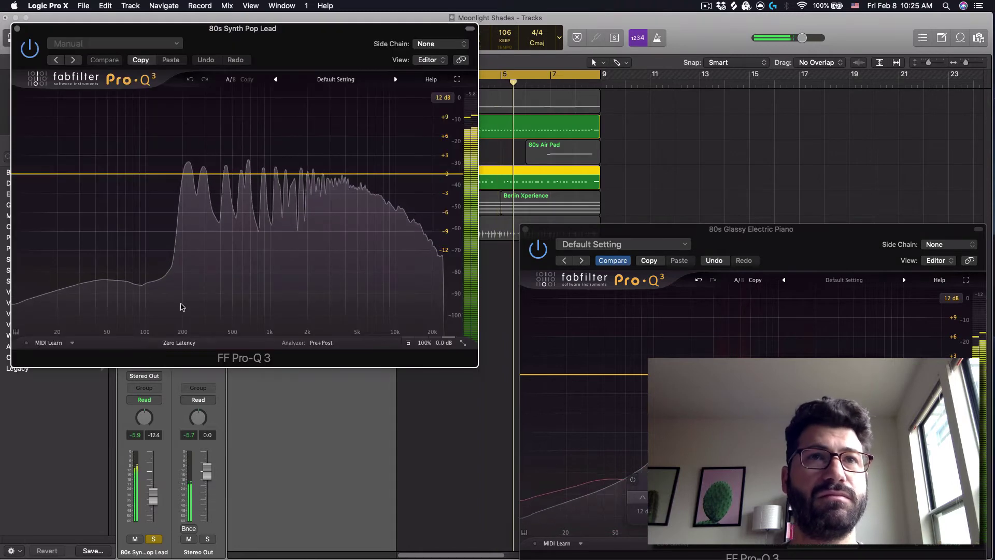
click(323, 344)
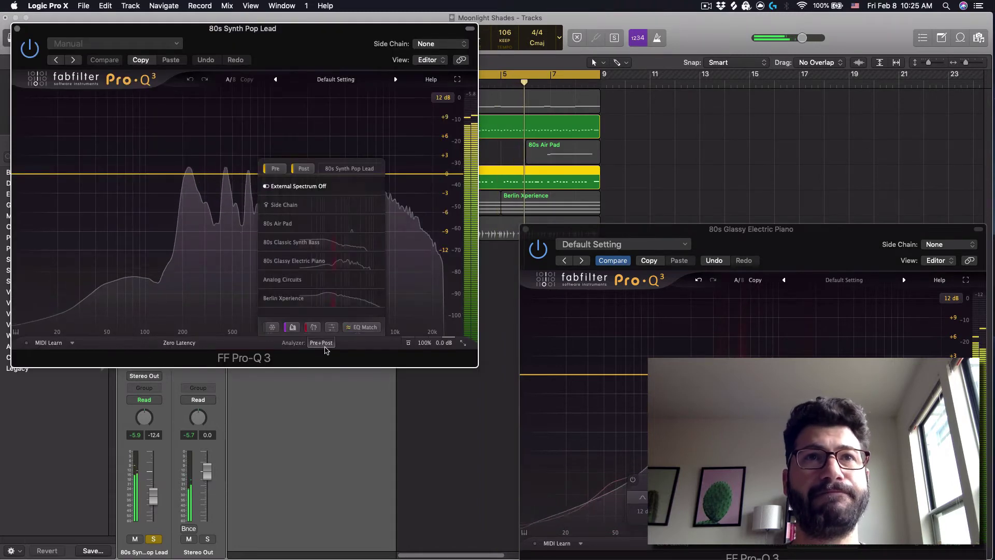
click(306, 261)
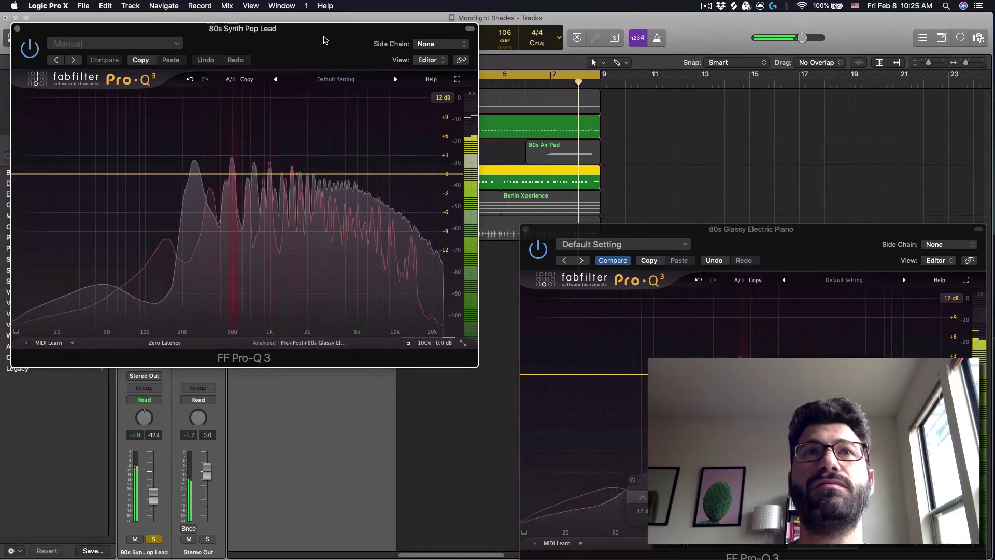
drag(321, 40, 345, 231)
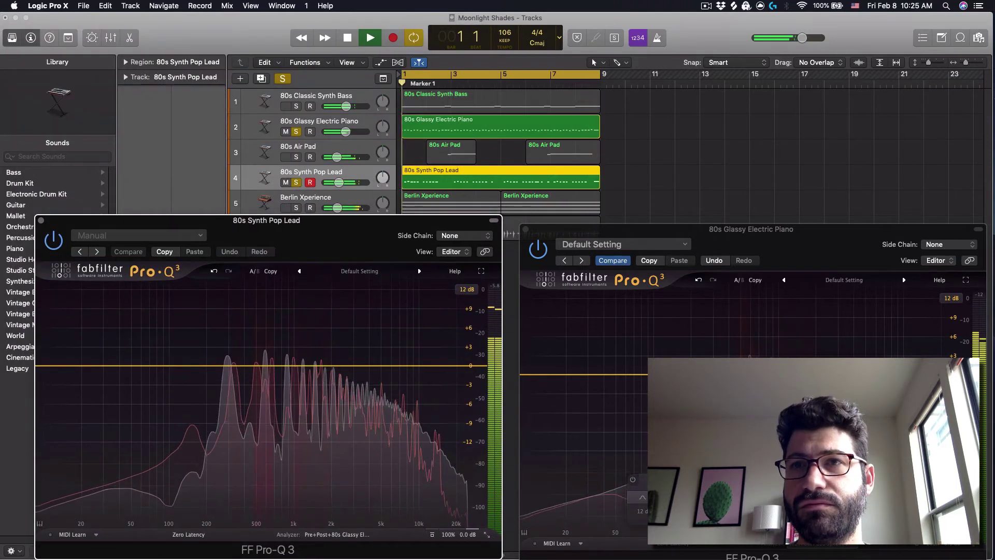
- Add an 18 dB/oct Low Cut near 122 Hz on the synth lead's EQ
click(791, 546)
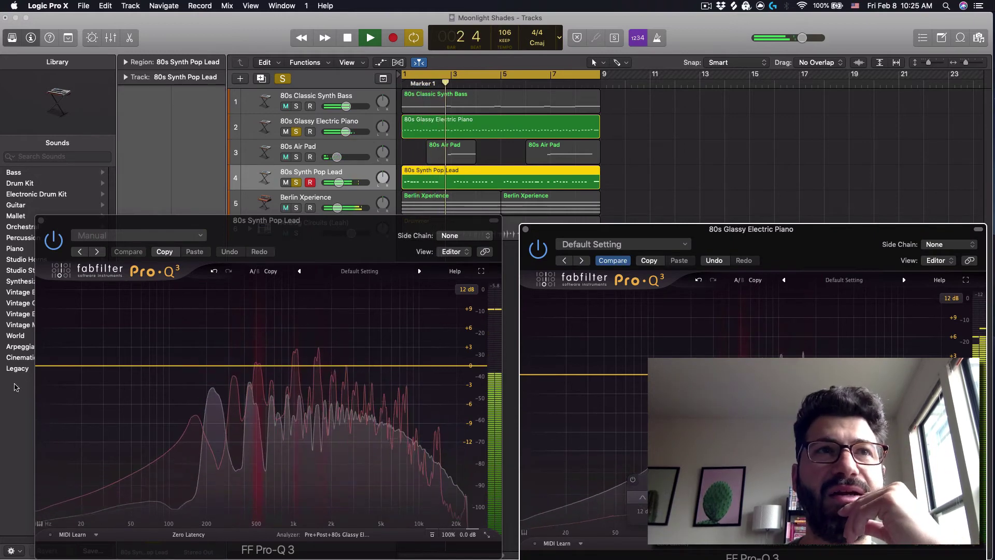
click(37, 372)
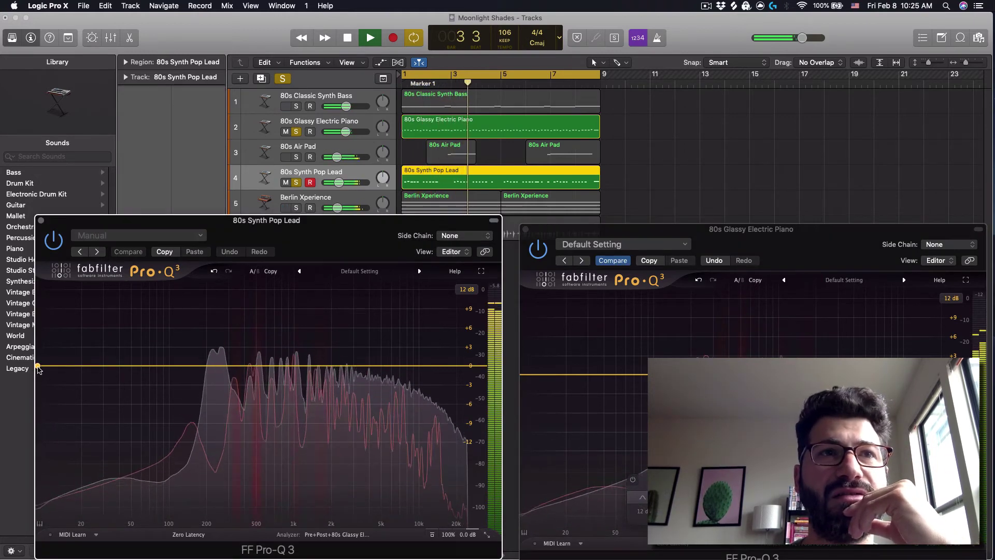
drag(38, 372, 100, 385)
scroll(96, 487, up, 10)
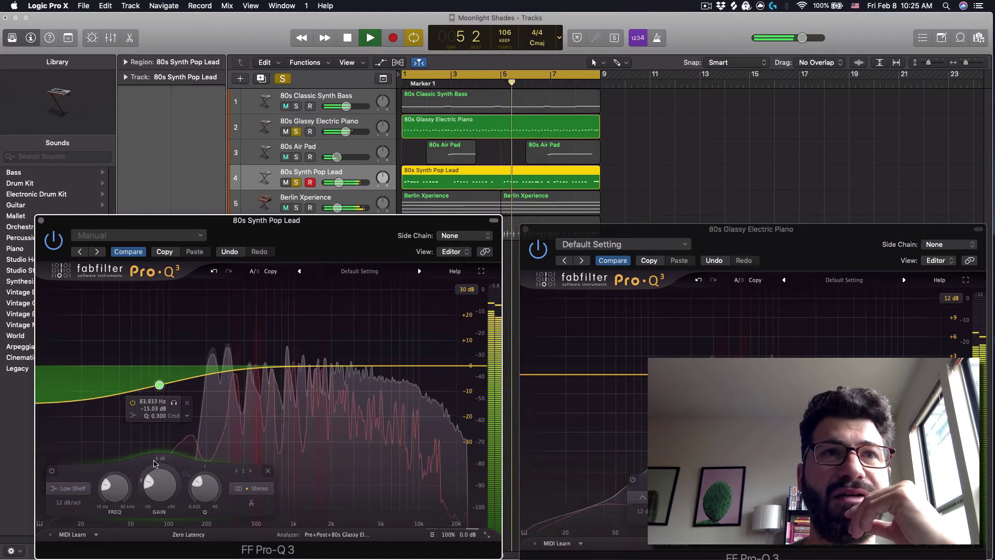
click(70, 488)
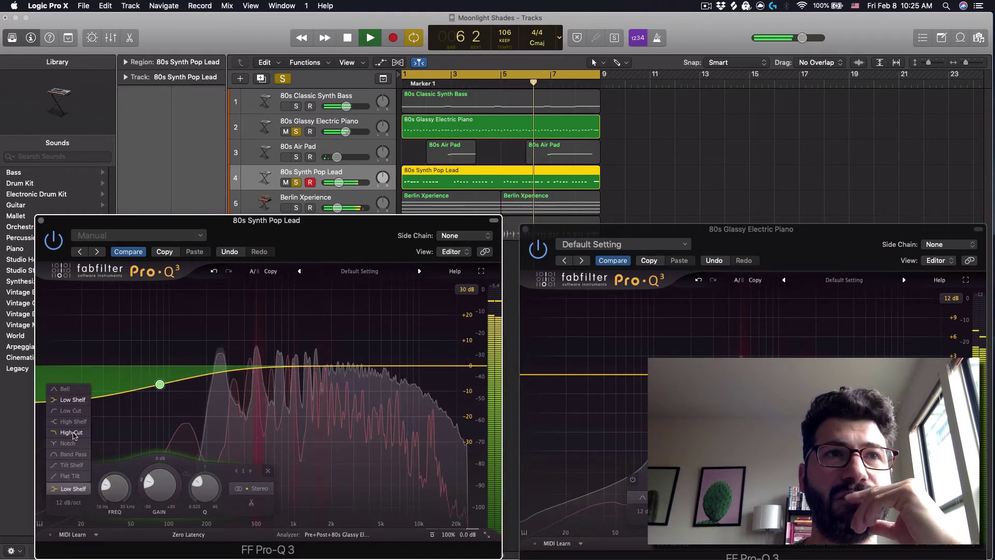
click(77, 415)
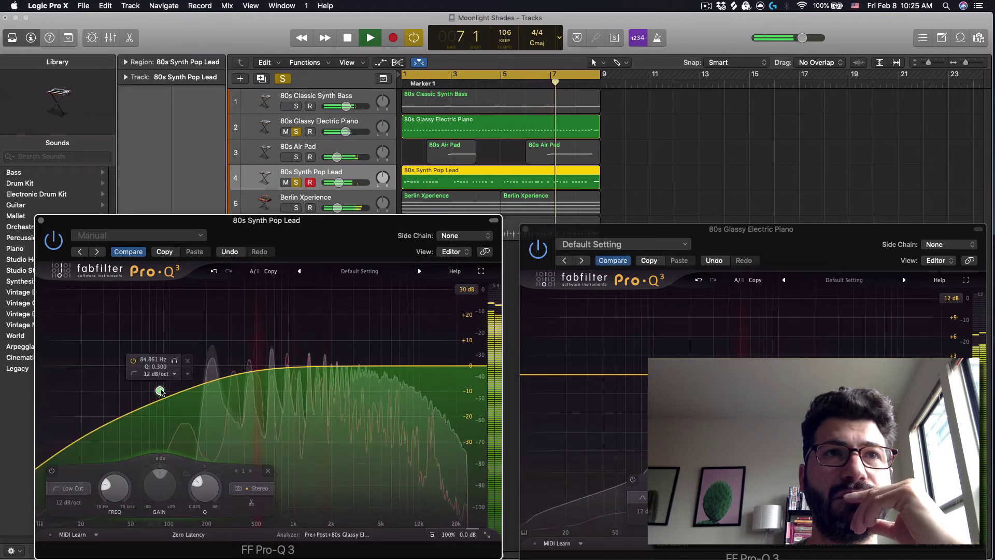
drag(159, 366, 145, 364)
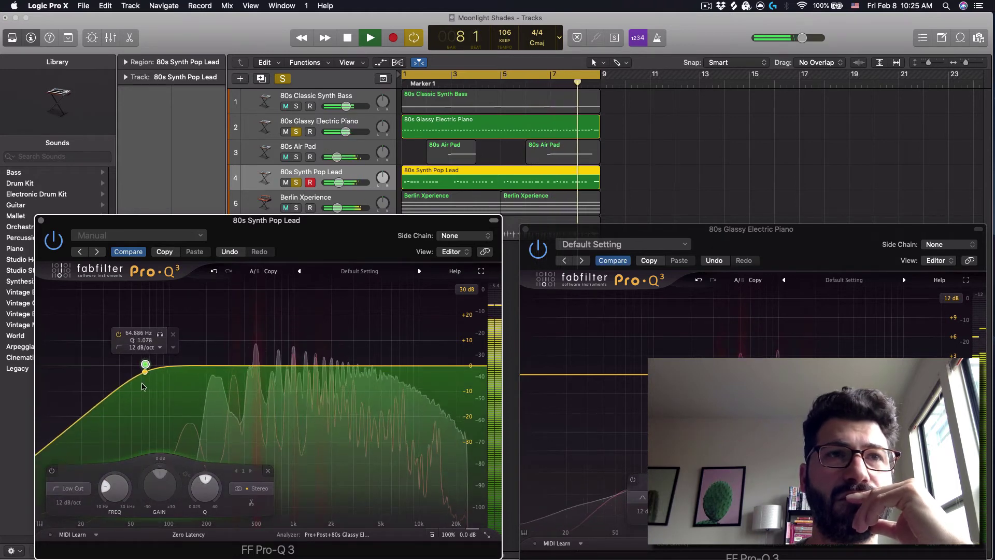
click(72, 503)
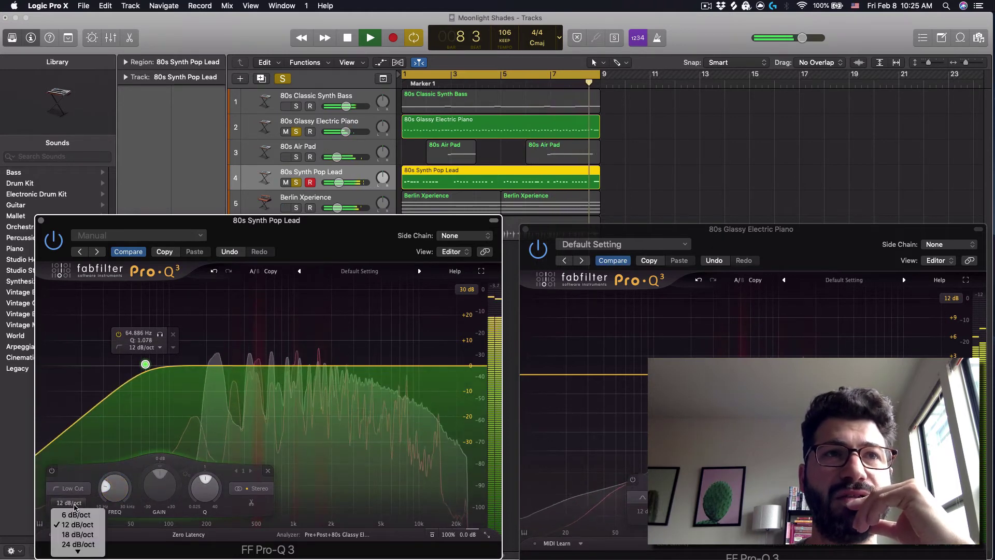
click(79, 534)
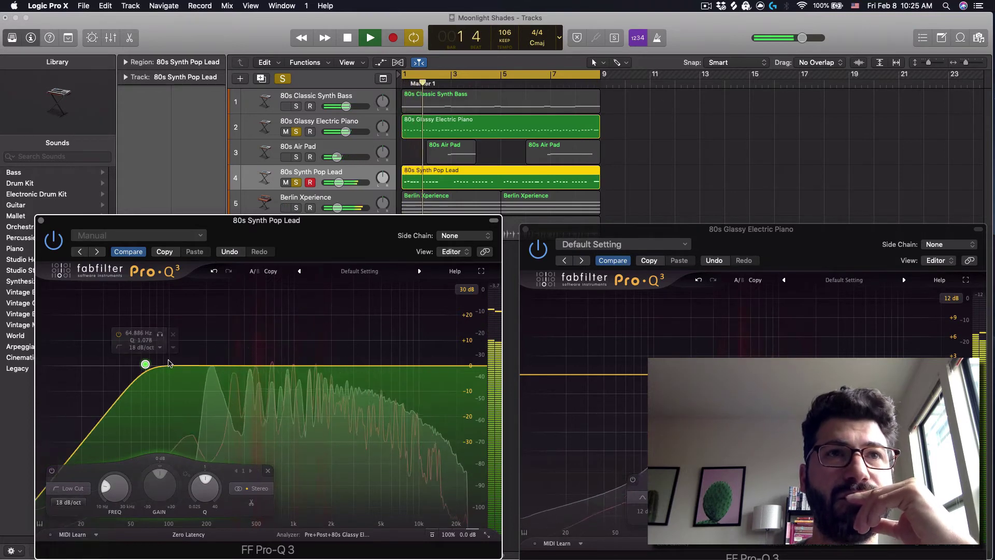
drag(146, 365, 180, 363)
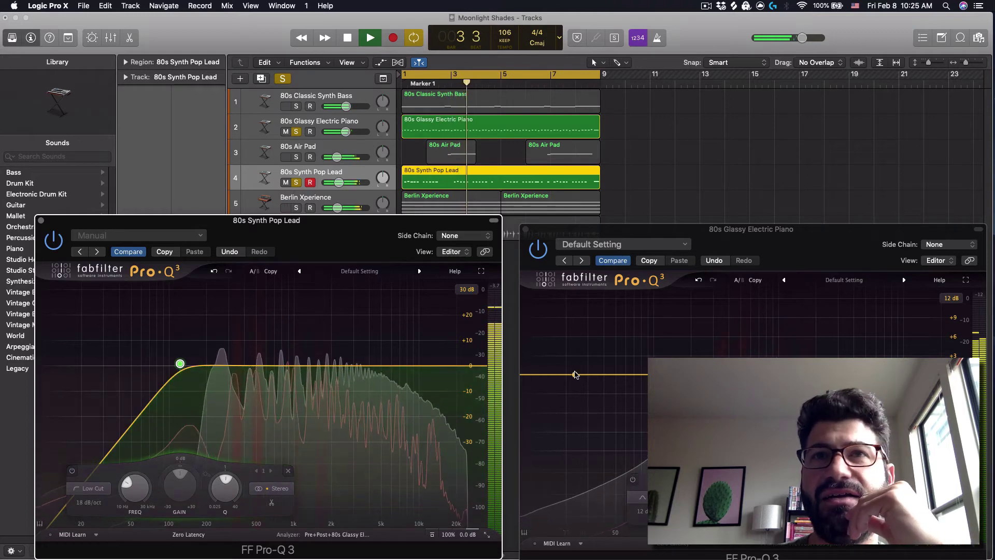
- Add an 18 dB/oct Low Cut at about 65 Hz on the piano's EQ
drag(580, 376, 646, 396)
click(560, 497)
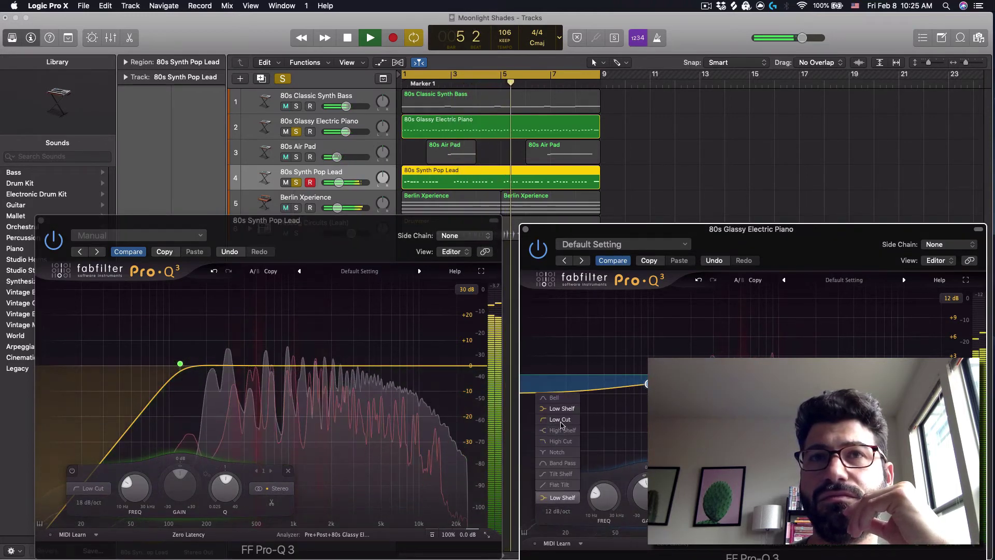
click(599, 408)
drag(645, 437, 630, 379)
click(554, 515)
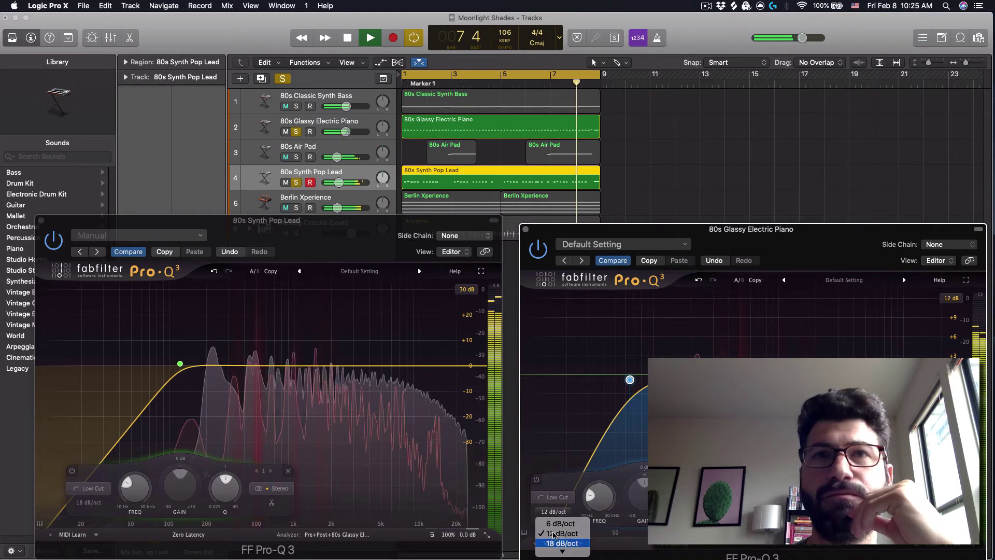
click(555, 523)
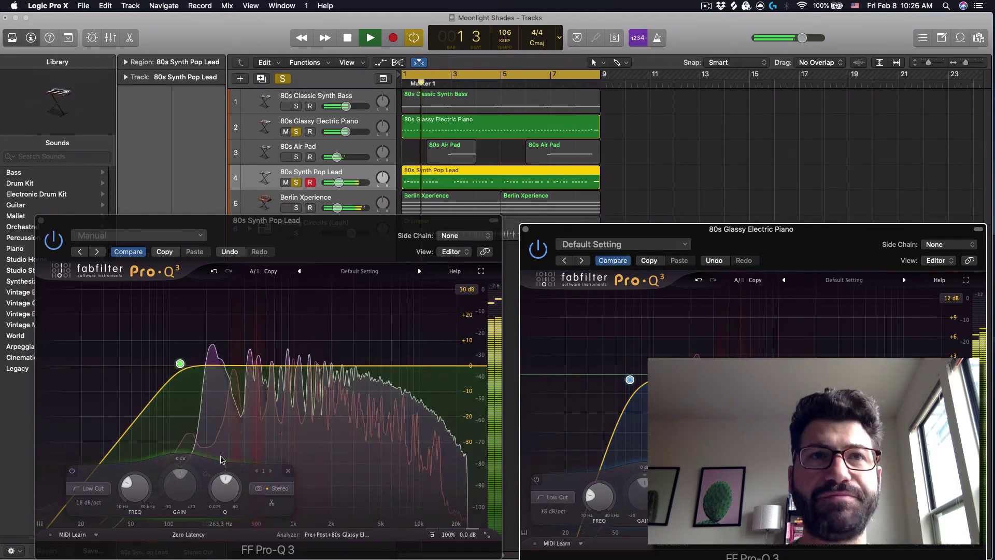
- Add a −2.8 dB bell at 450 Hz on the lead and a +4 dB bell near 480 Hz on the piano
mouse_move(258, 366)
mouse_down()
mouse_move(260, 328)
mouse_move(246, 318)
mouse_move(250, 373)
mouse_up()
click(738, 375)
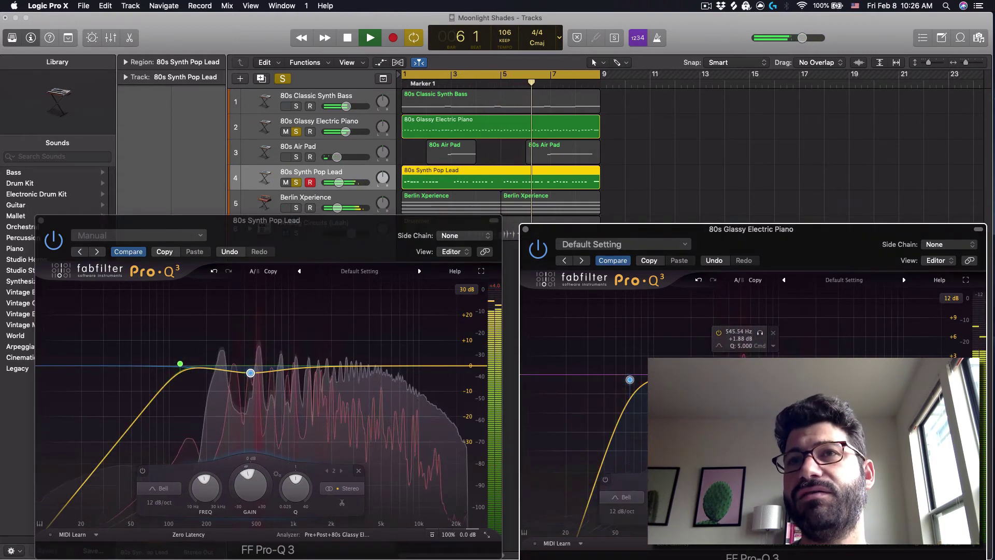
drag(738, 374, 741, 330)
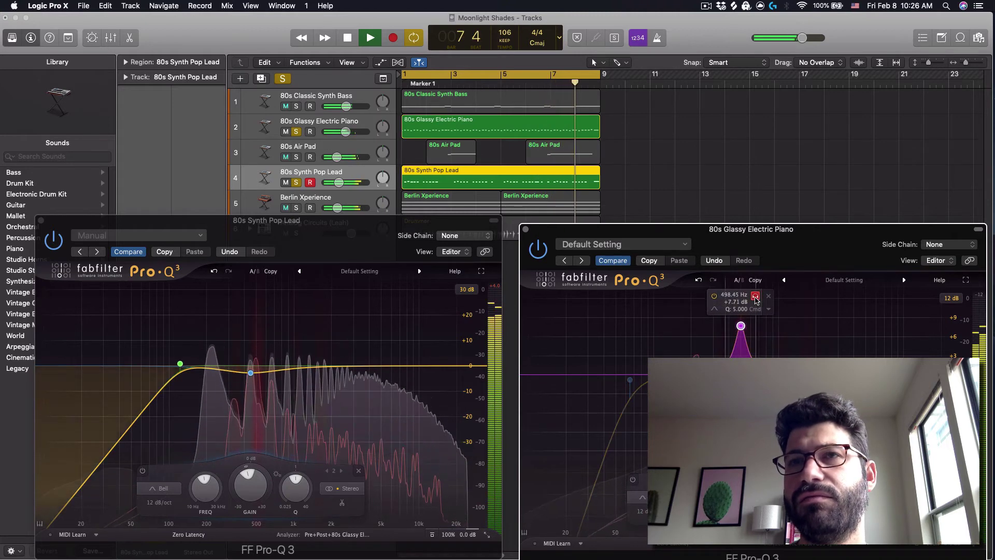
drag(741, 325, 739, 374)
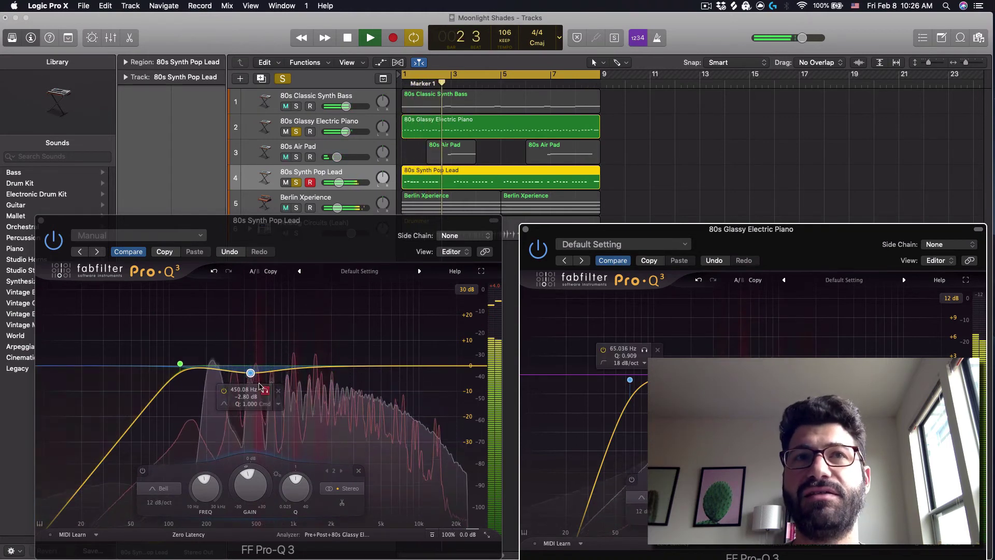
- Make the lead's 450 Hz band dynamic with about −14 dB range and Q near 2
mouse_move(250, 374)
click(279, 404)
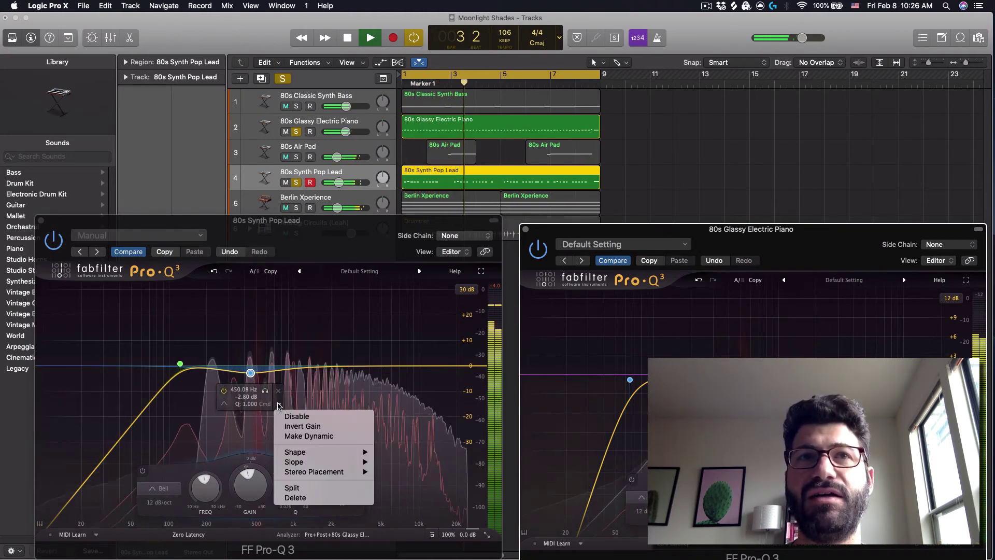
click(301, 436)
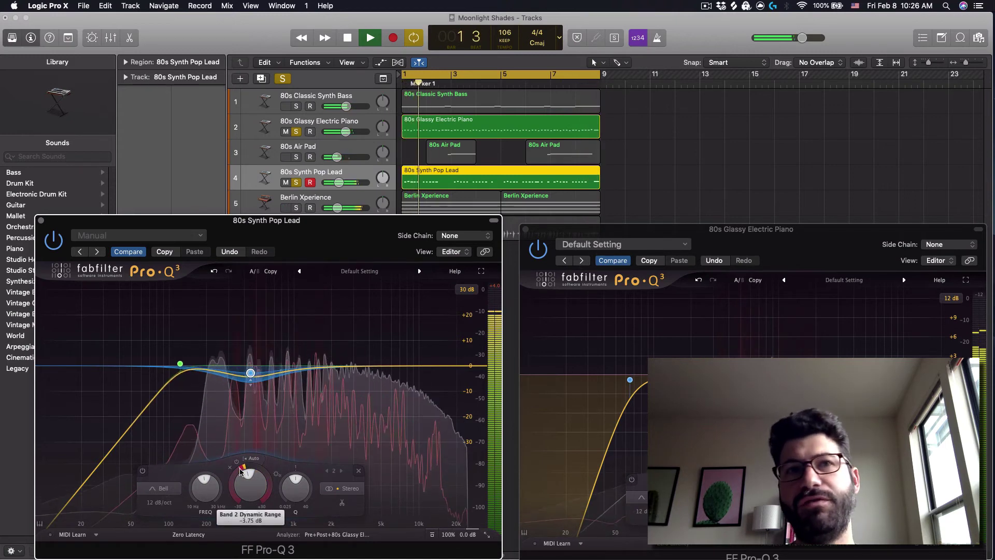
mouse_move(241, 471)
drag(241, 472, 213, 499)
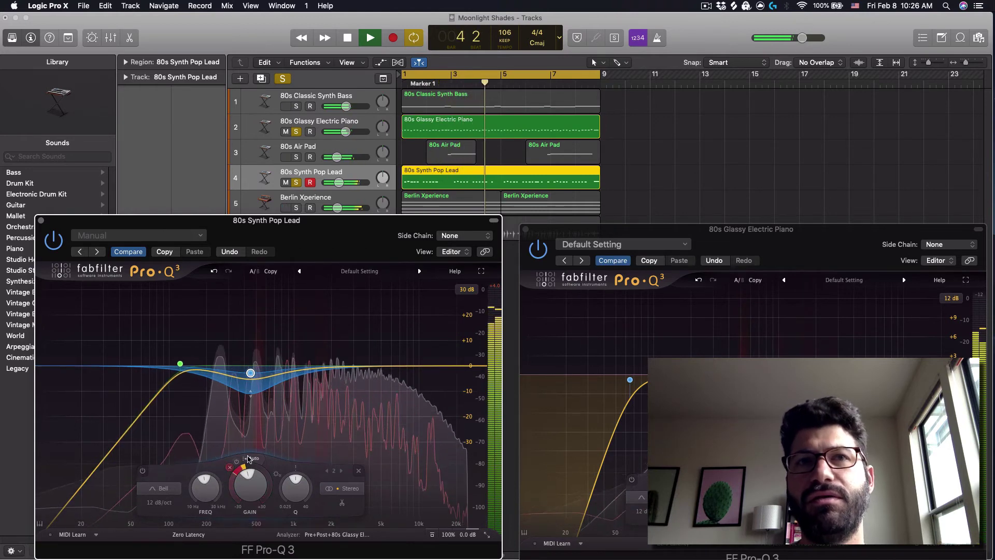
drag(249, 483, 251, 475)
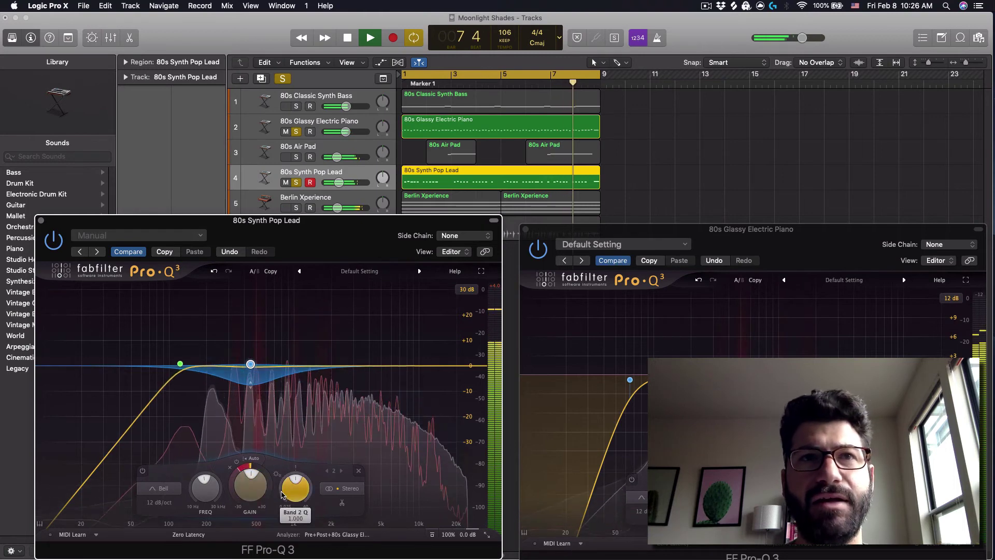
drag(291, 485, 297, 473)
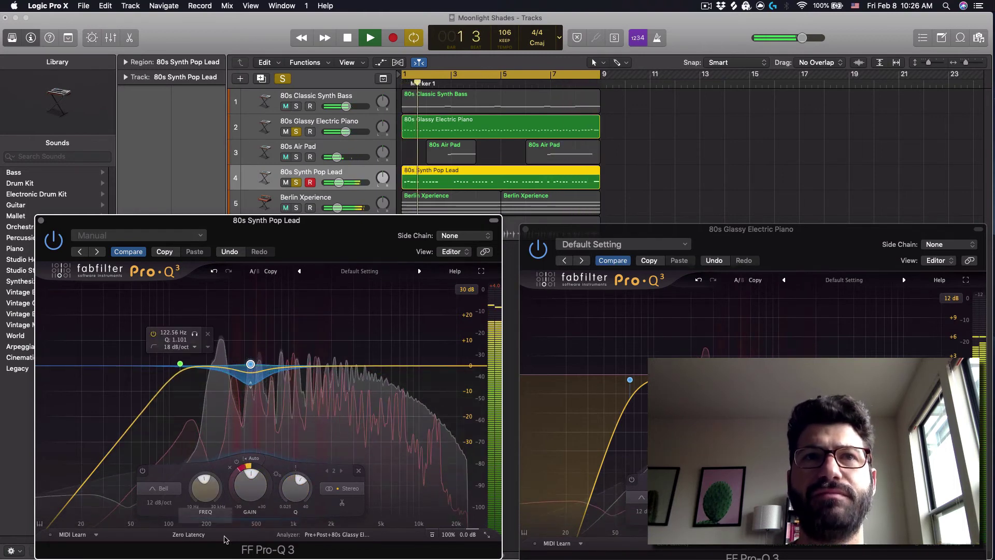
- Audition the 450 Hz band by soloing and bypassing it, then close the lead's EQ
mouse_move(262, 362)
click(265, 335)
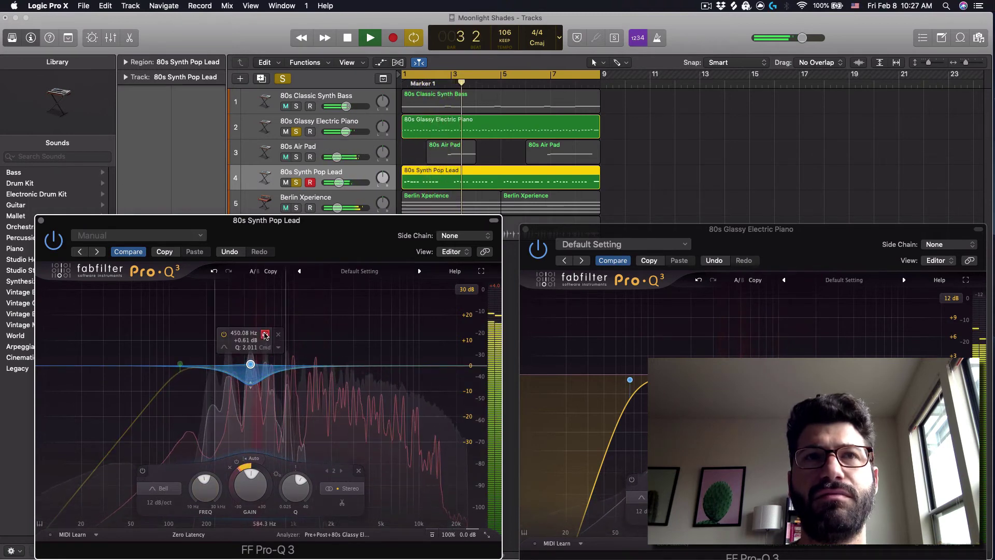
click(265, 335)
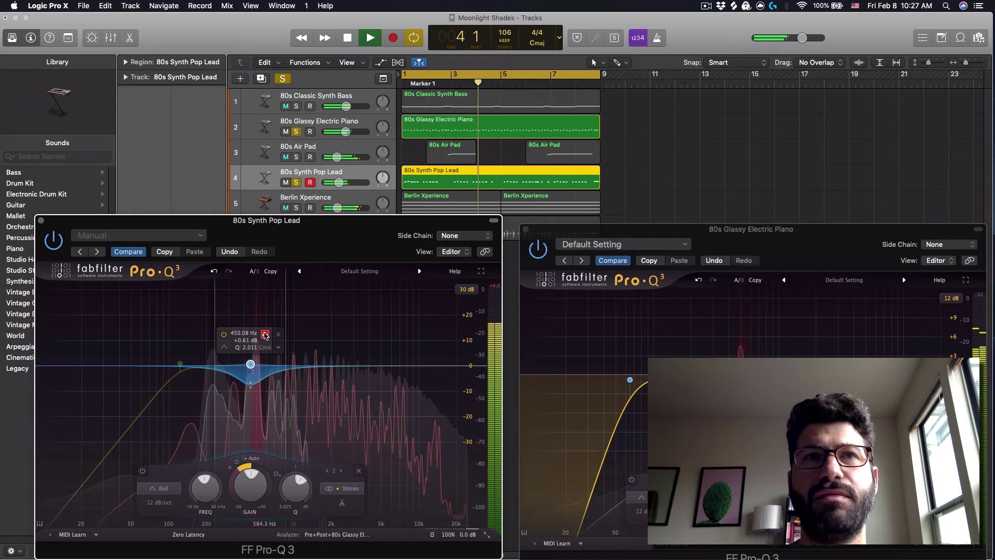
click(225, 334)
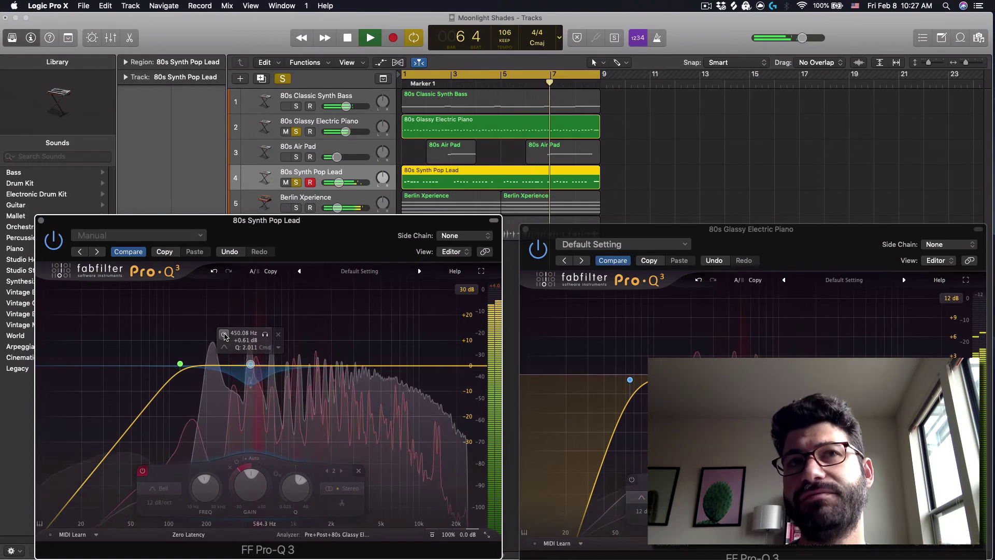
click(224, 334)
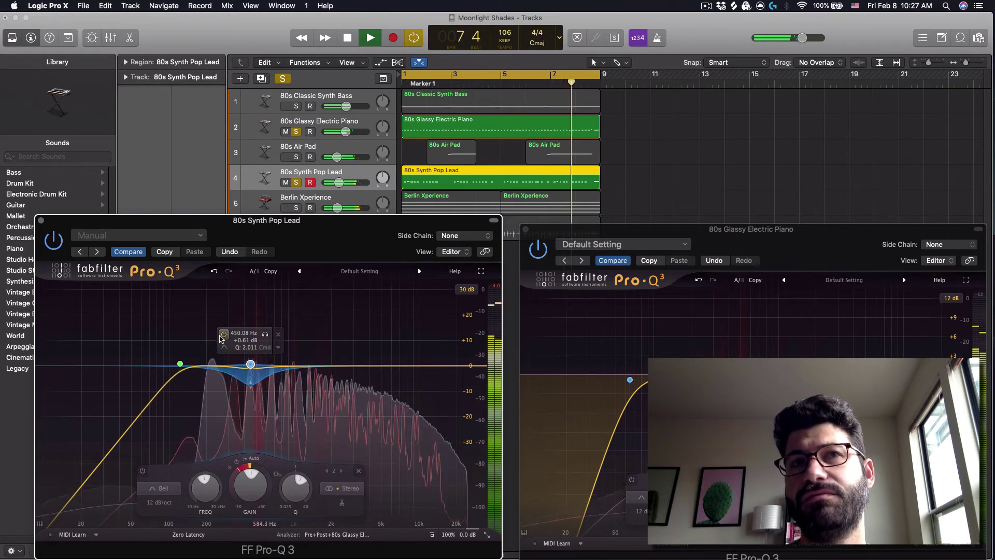
click(41, 220)
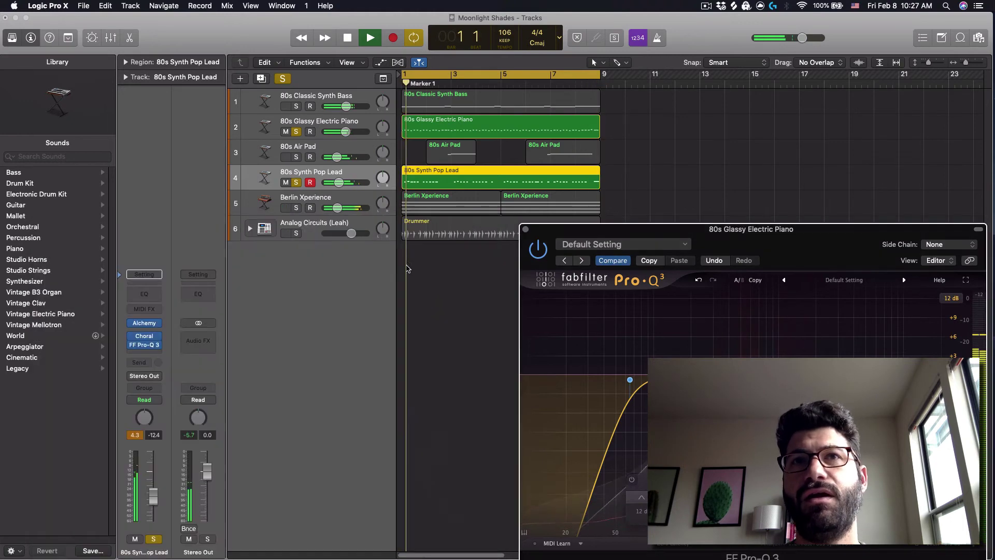
- Close the piano EQ, stop playback, mute the piano, unsolo the lead, and select 80s Air Pad
click(525, 229)
key(space)
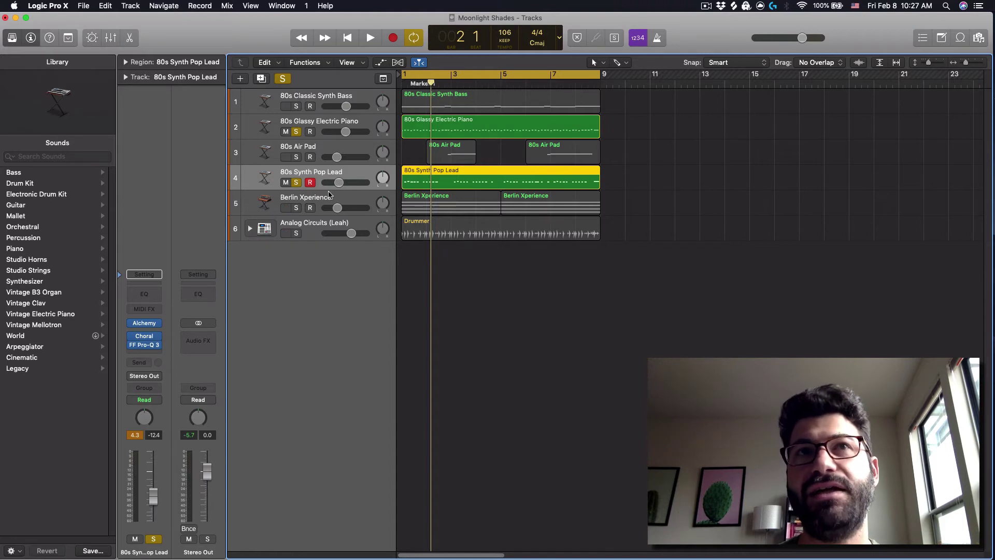
click(286, 131)
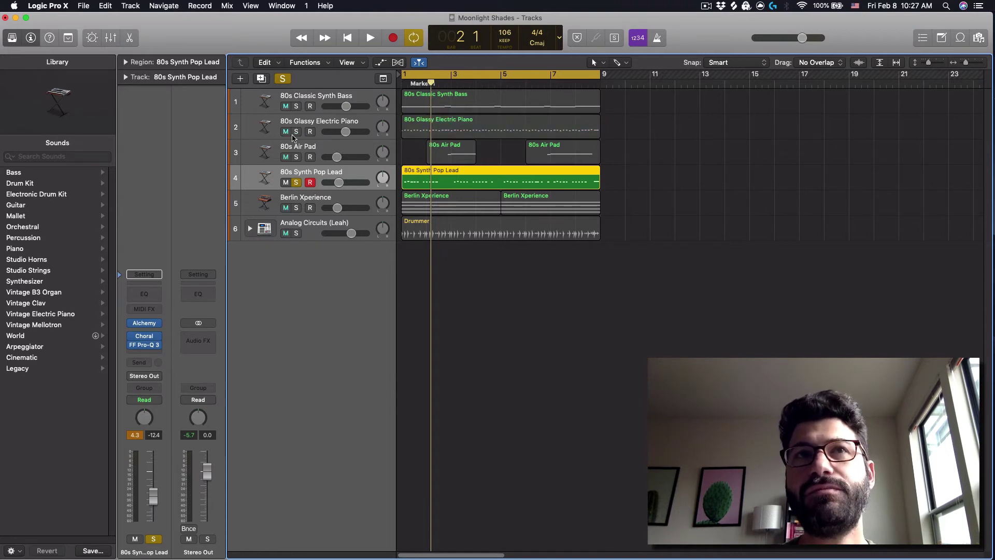
click(295, 183)
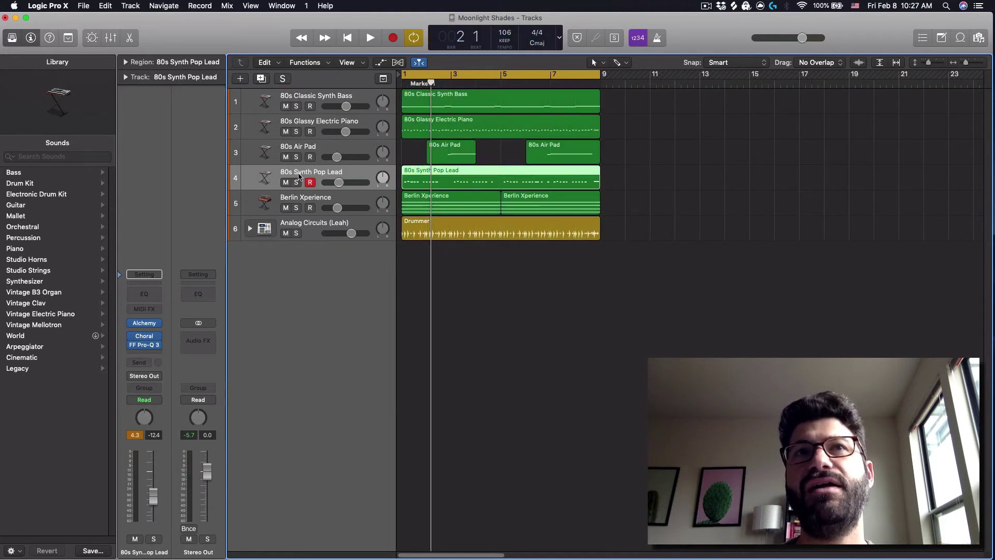
click(321, 153)
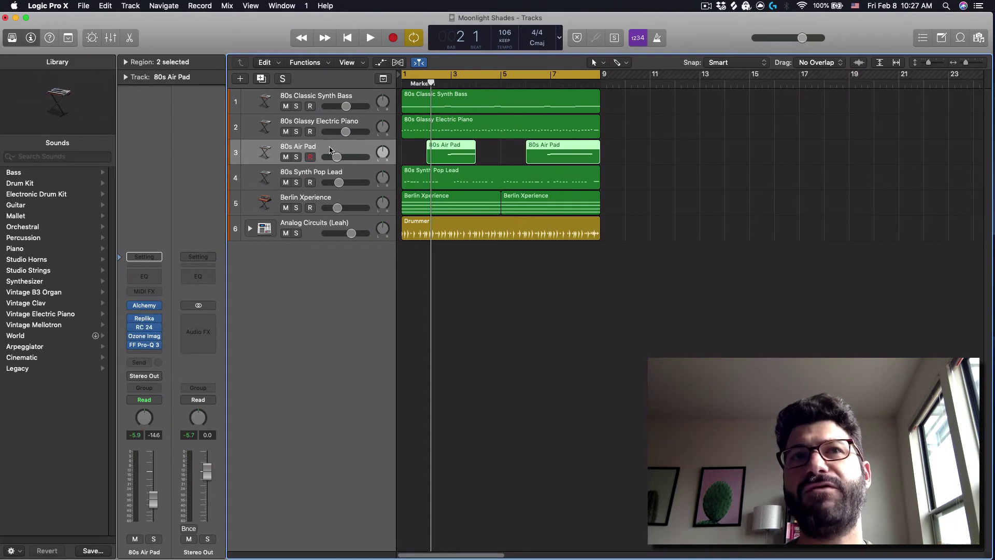
- Reopen the Air Pad's Pro-Q 3, low cut at 159.38 Hz, and play with the window moved right
click(144, 345)
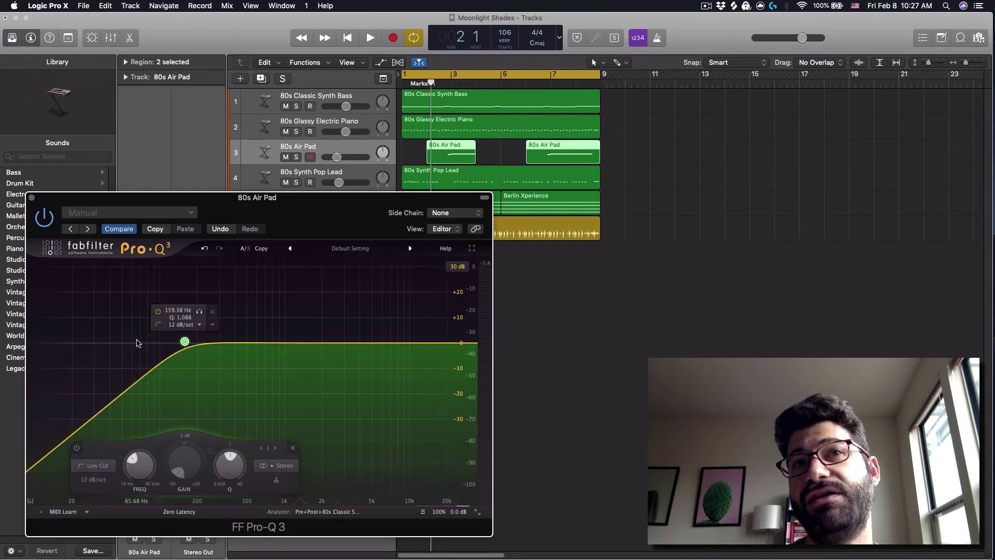
key(space)
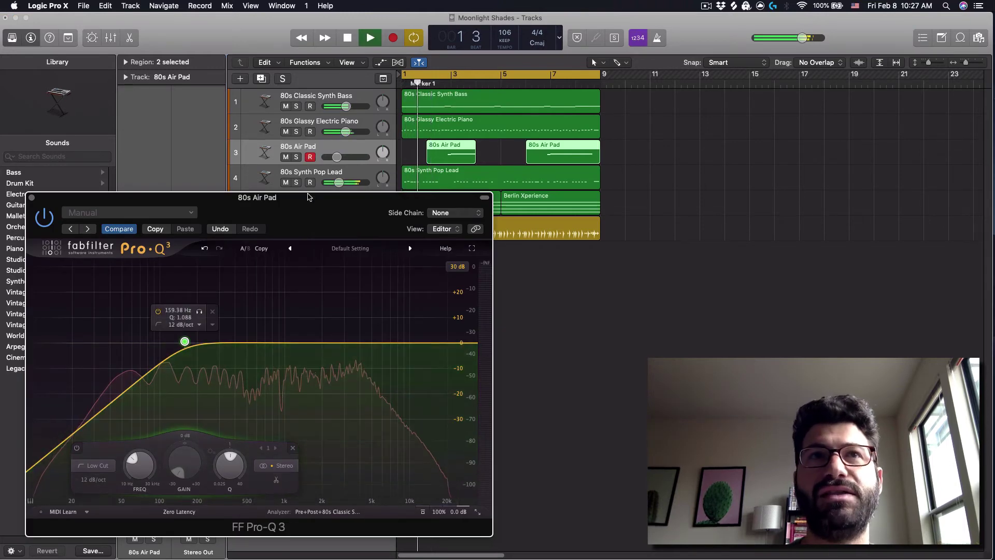
drag(333, 193, 789, 199)
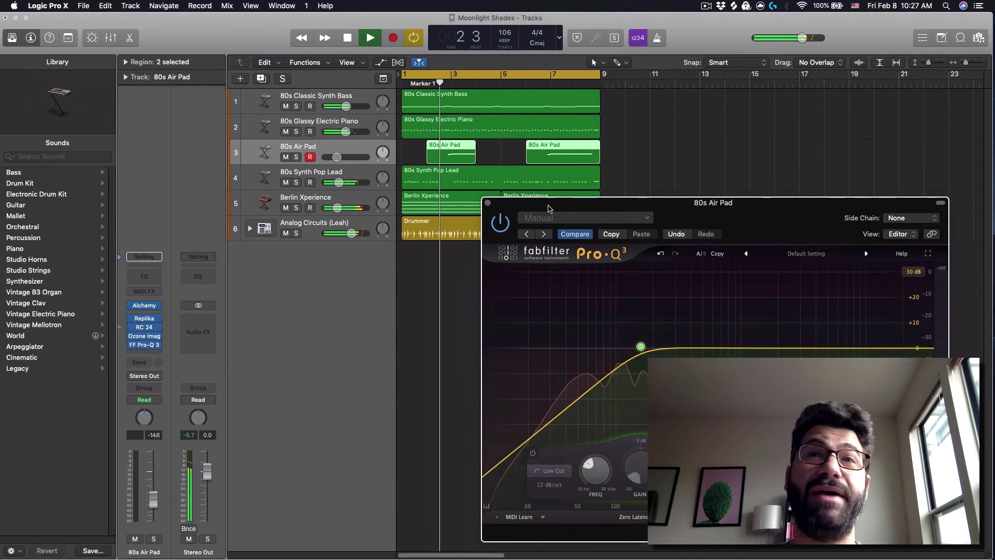
click(323, 175)
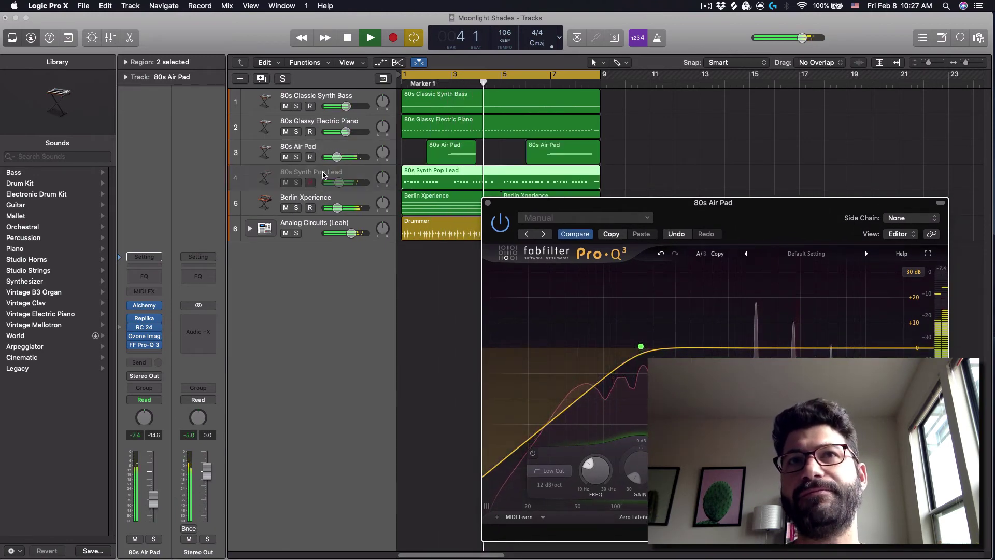
- Drag in a gentle cut band beside the Air Pad's 159.38 Hz low cut, then stop playback
click(147, 343)
key(super+w)
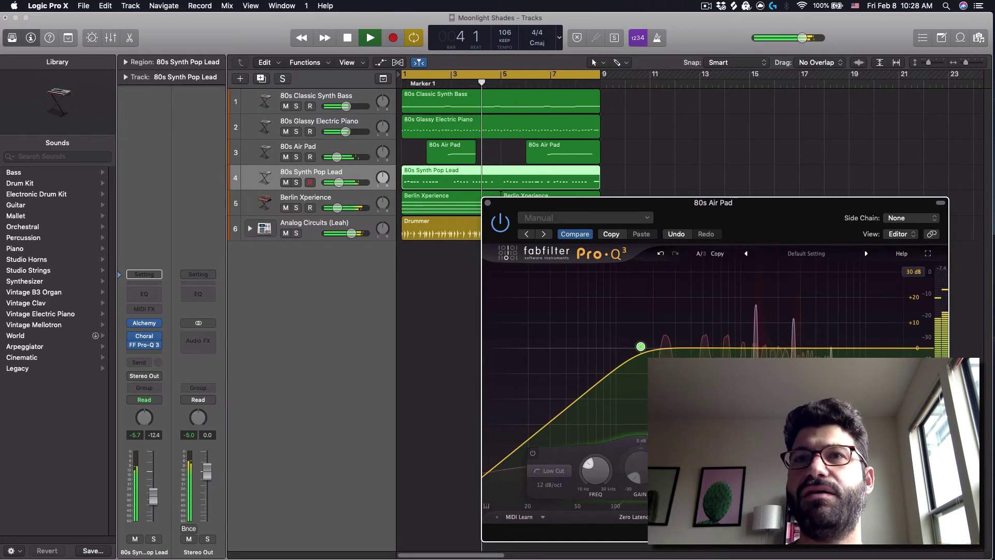
drag(778, 350, 809, 362)
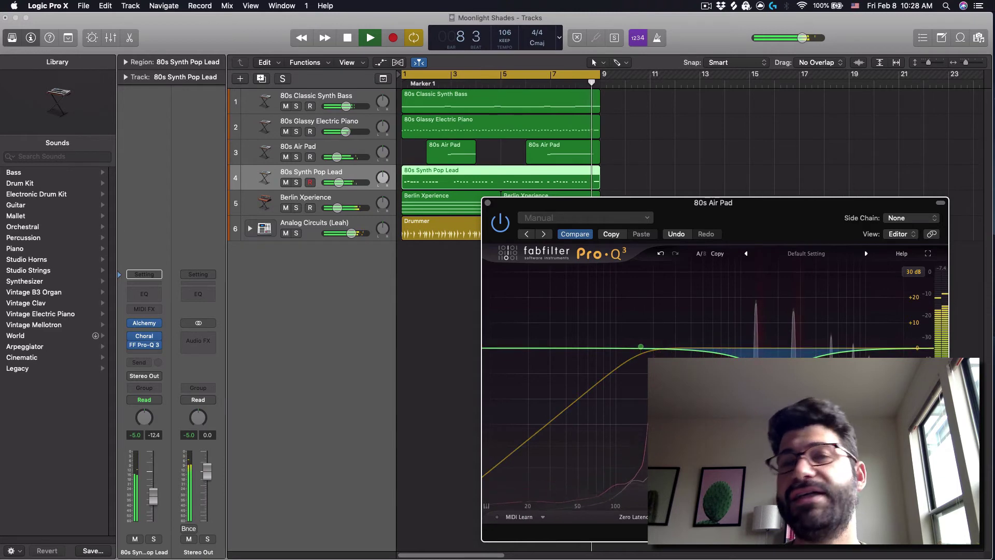
key(space)
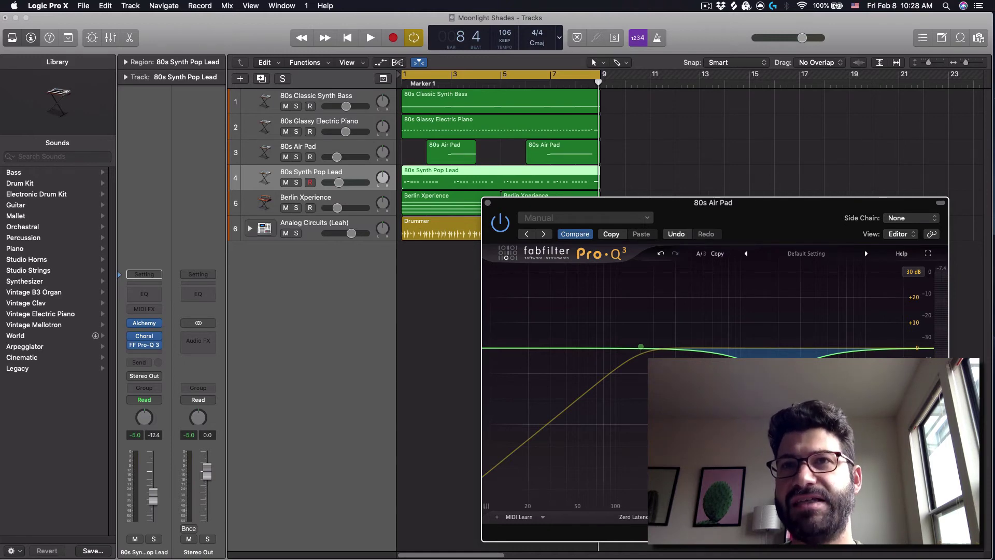
mouse_move(641, 346)
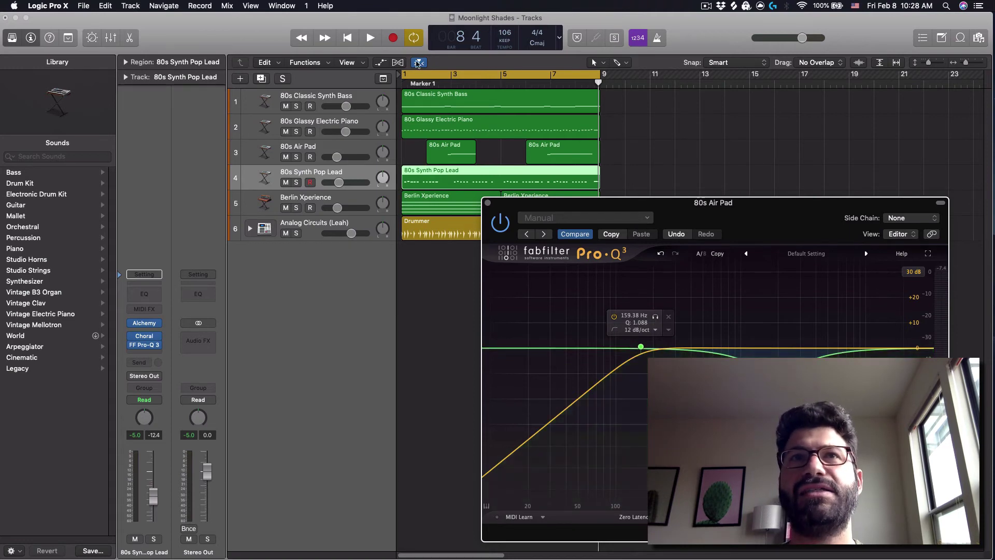
- Play briefly from bar 2, then bring up the synth lead's FF Pro-Q 3 insert
click(427, 84)
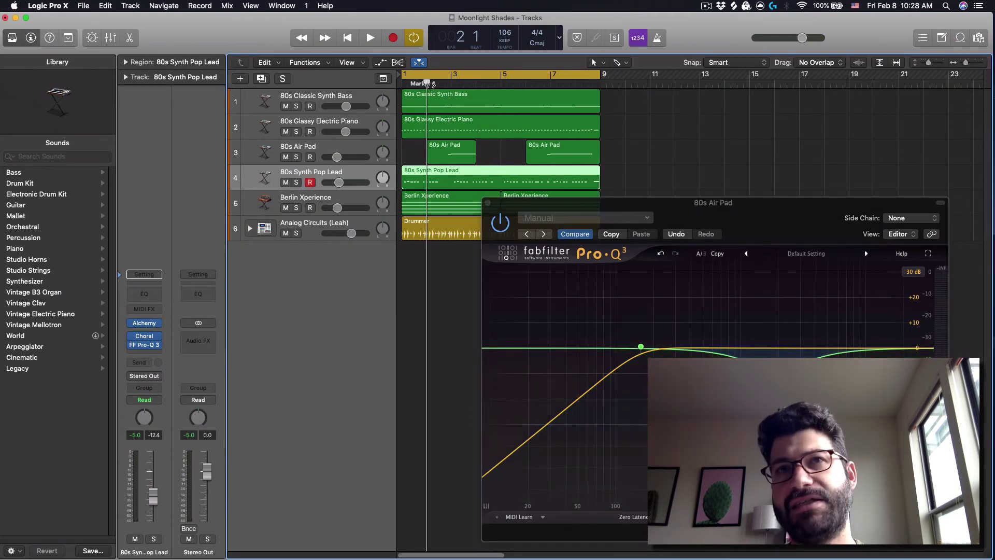
key(space)
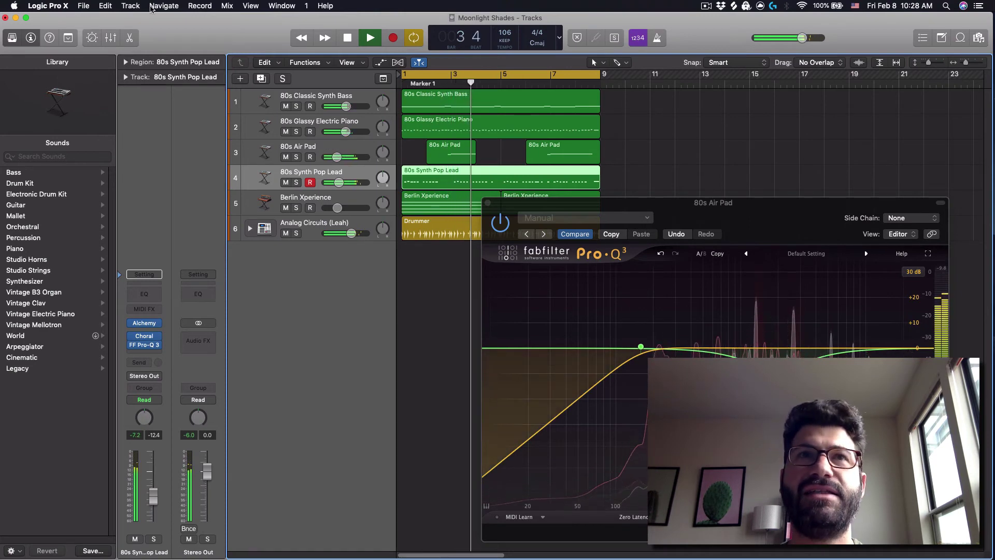
key(space)
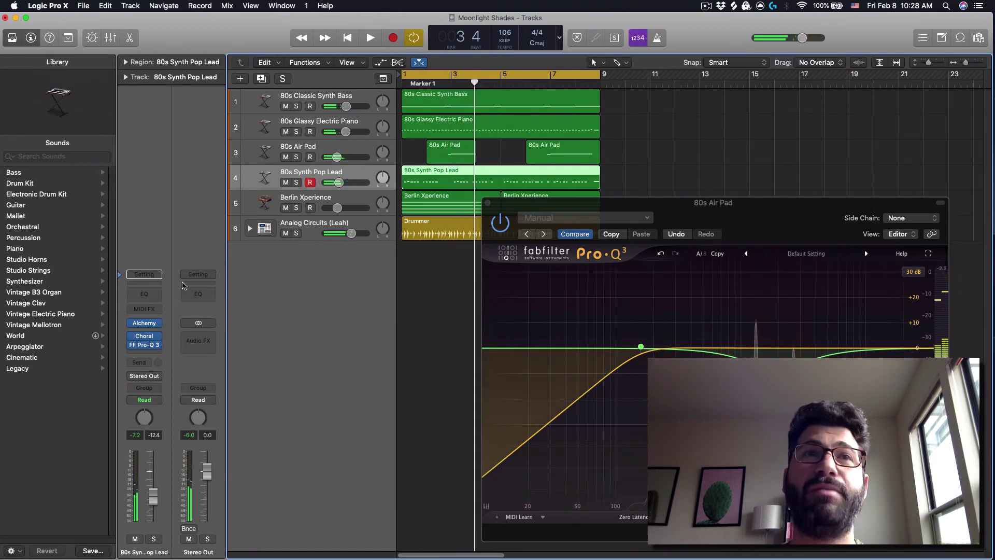
click(145, 346)
click(143, 348)
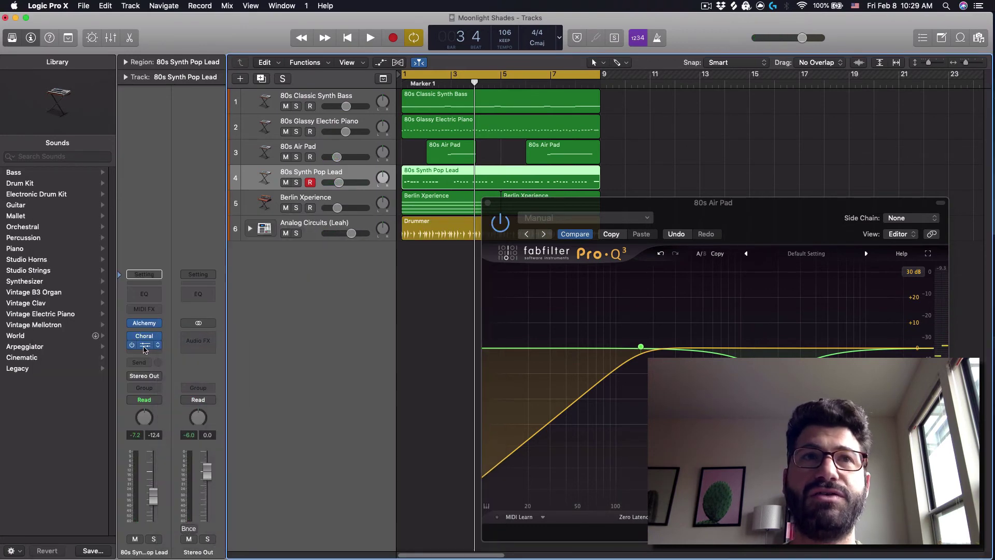
click(144, 346)
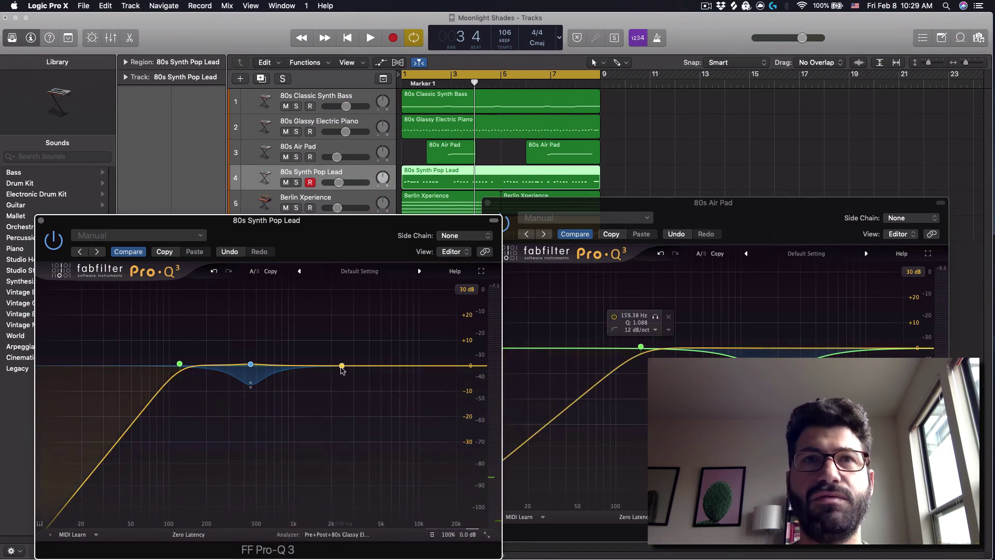
- Add a side-only lead cut at 2063.8 Hz, -7.80 dB, with Q raised to about 2.07
drag(332, 366, 333, 388)
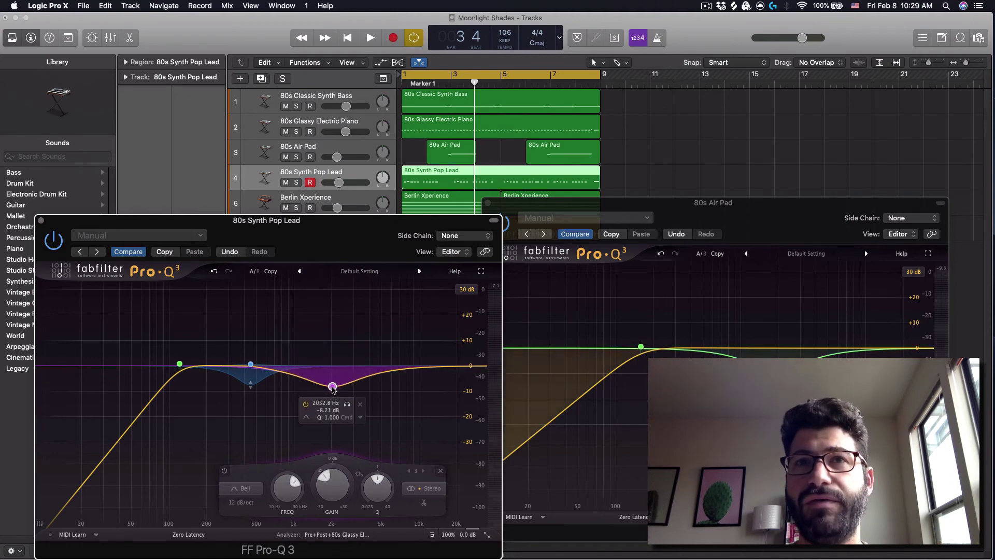
click(417, 487)
click(426, 477)
scroll(384, 475, up, 3)
scroll(384, 475, up, 5)
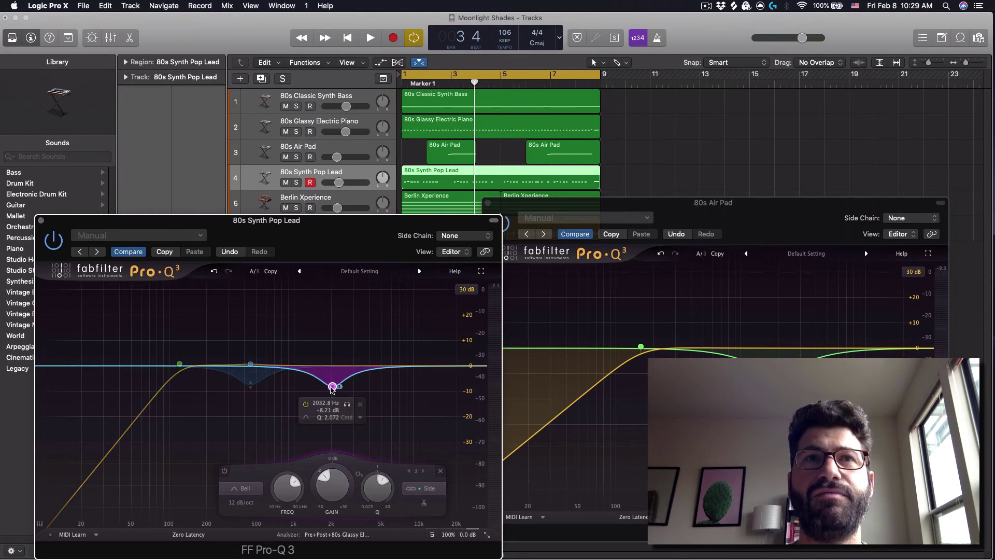
drag(333, 387, 334, 386)
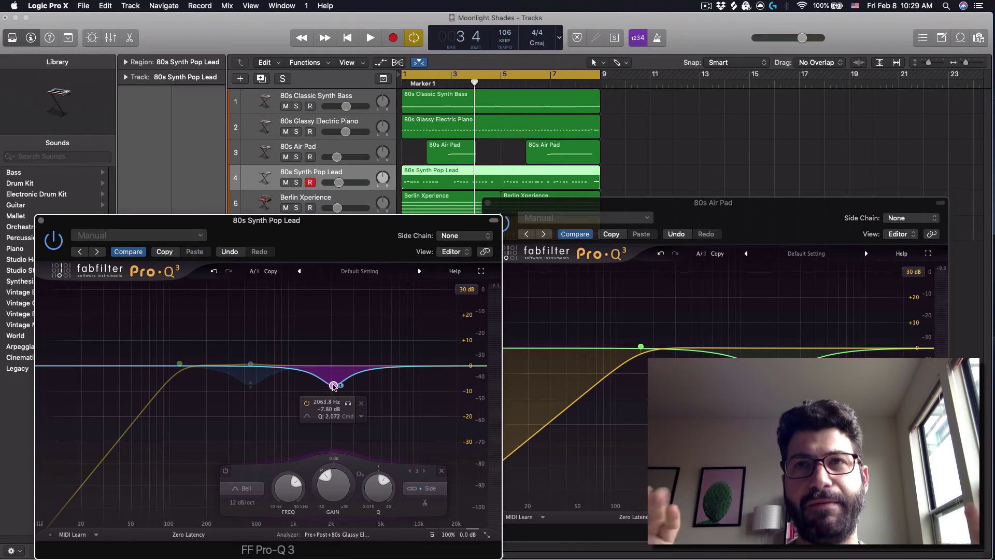
- Play from near bar 3 to hear the lead's new cut, and close its EQ window
click(444, 85)
key(space)
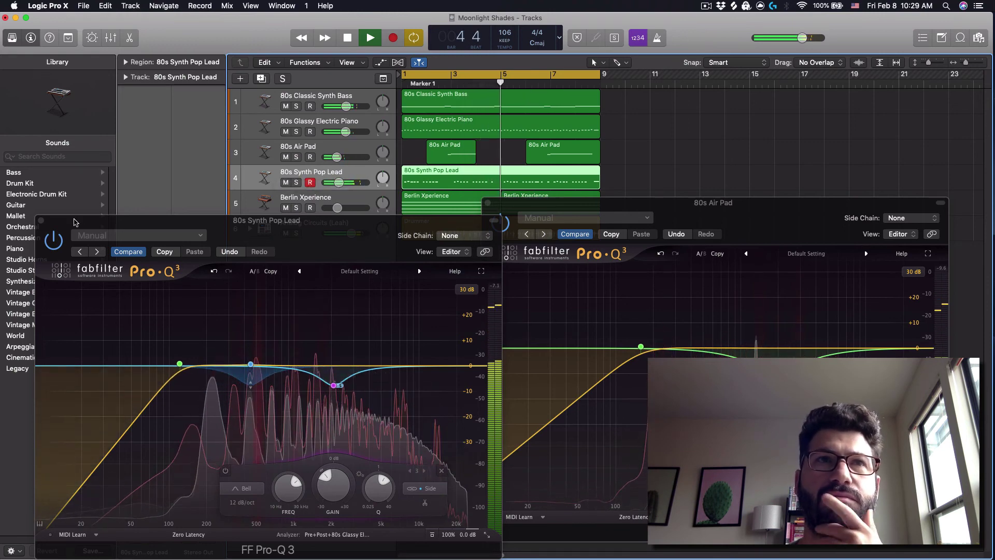
key(super+w)
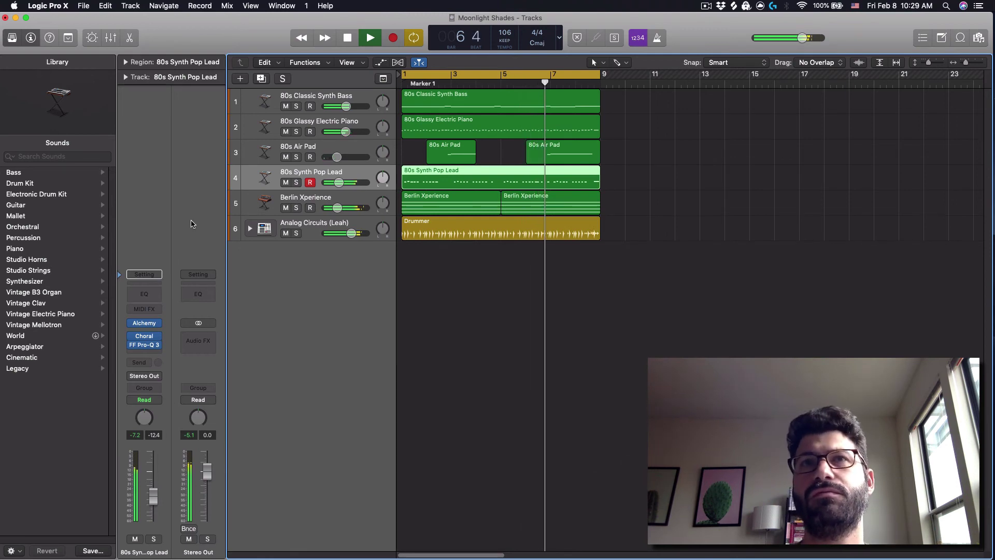
- Stop the song and reopen the synth lead's Pro-Q 3 with its 122.56 Hz low cut
key(space)
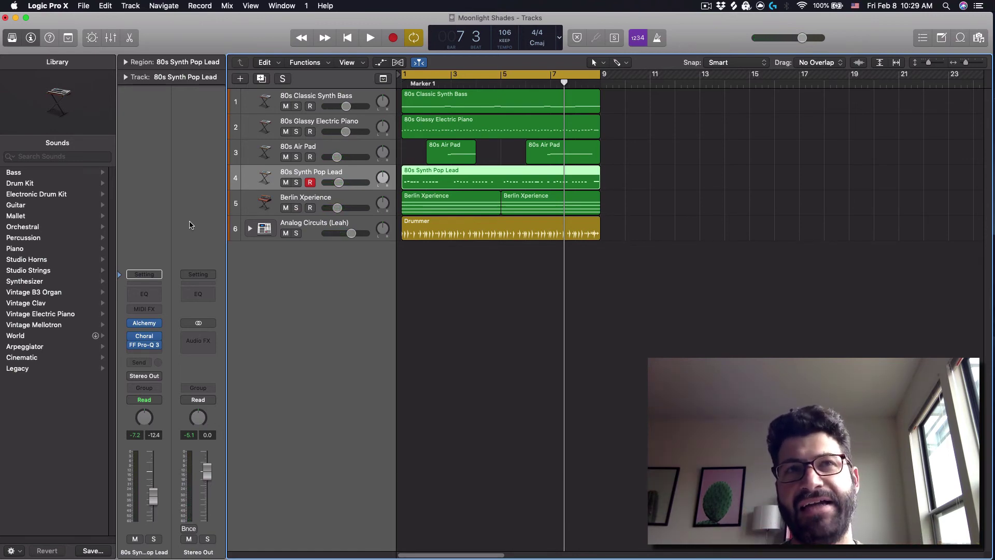
click(145, 345)
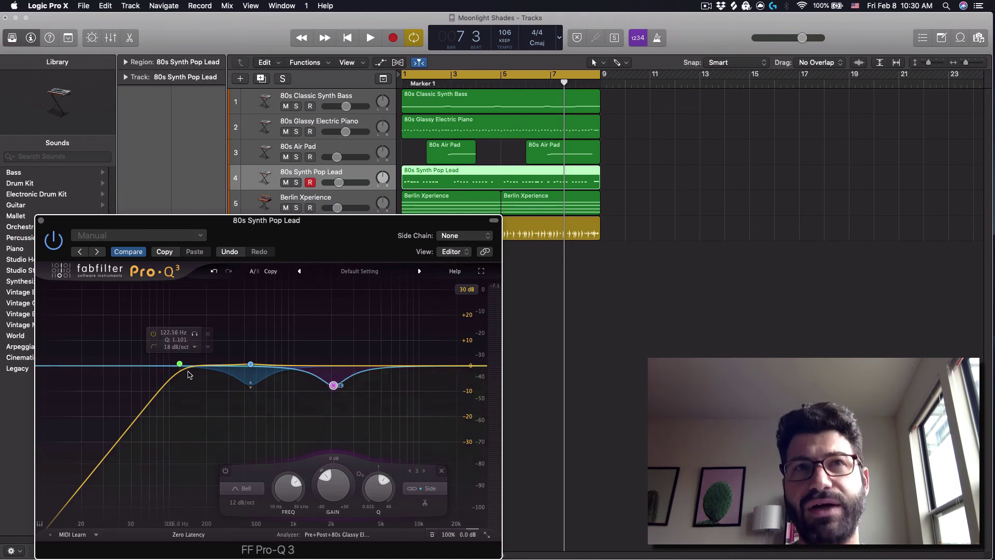
click(252, 272)
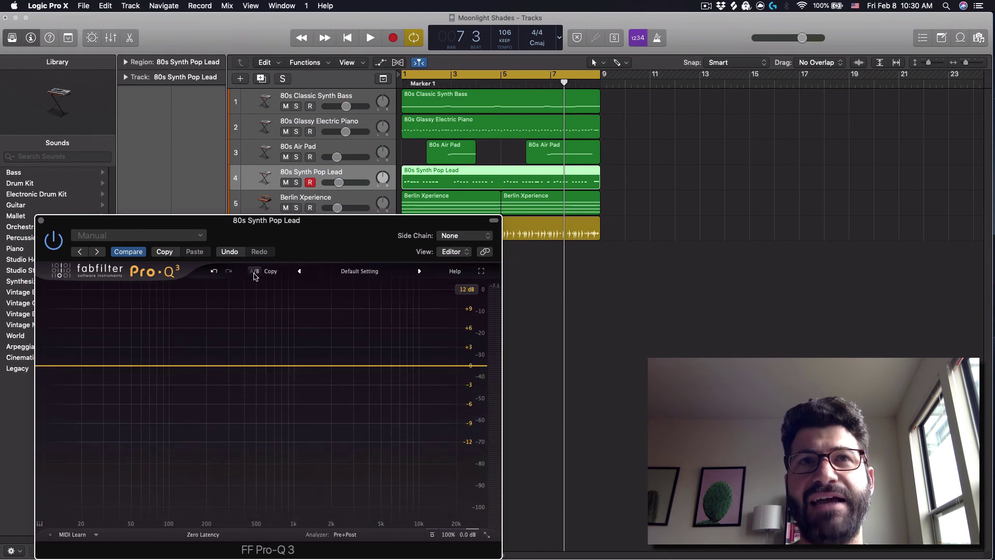
click(251, 272)
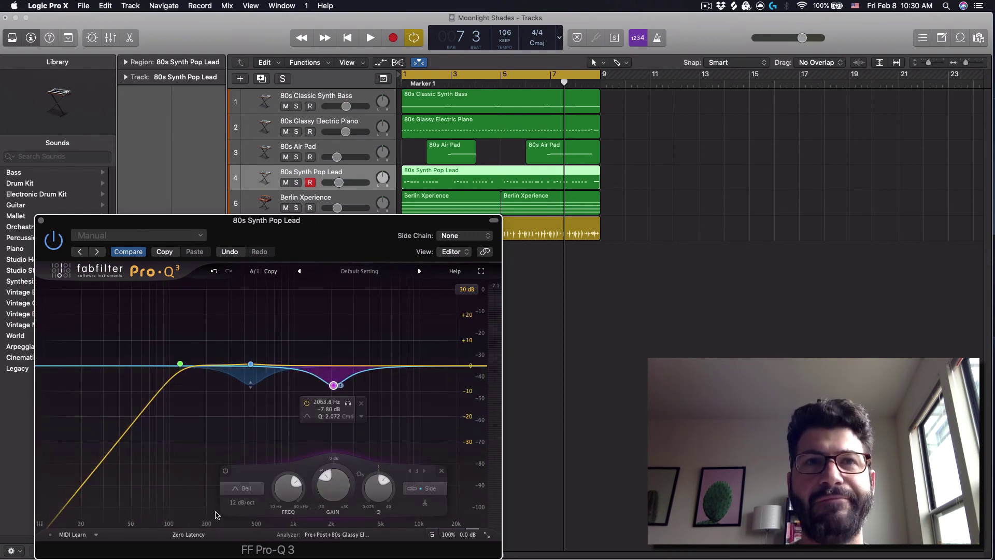
click(200, 534)
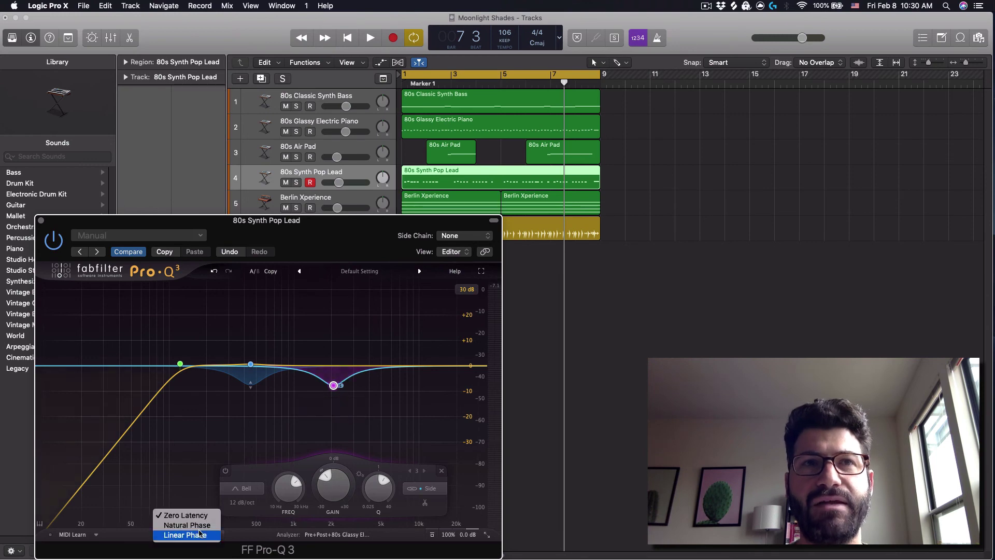
click(233, 537)
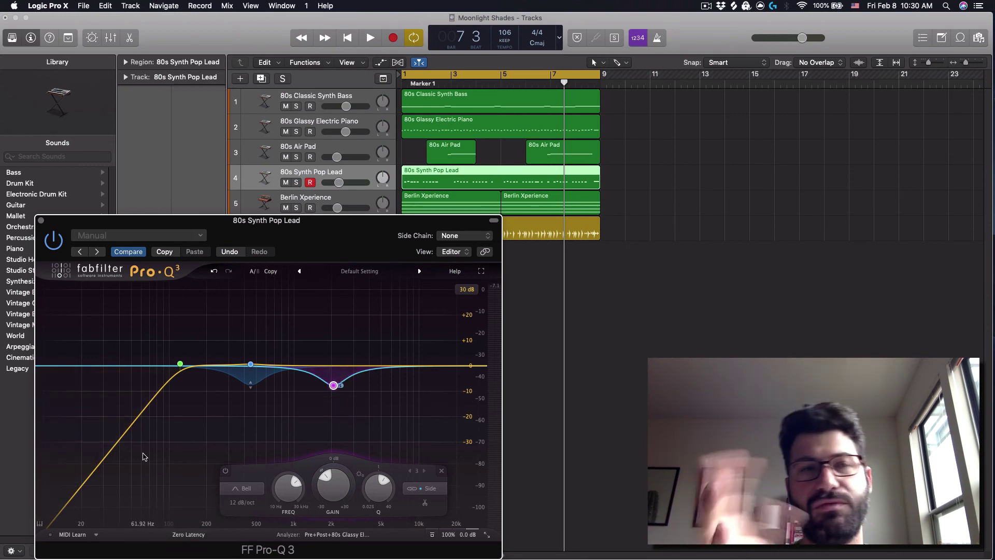
click(80, 534)
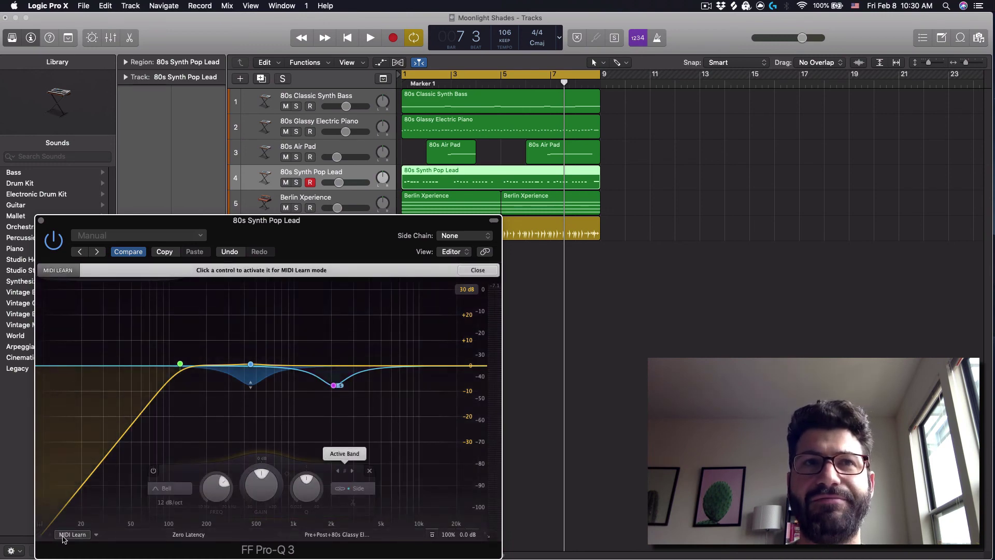
click(64, 538)
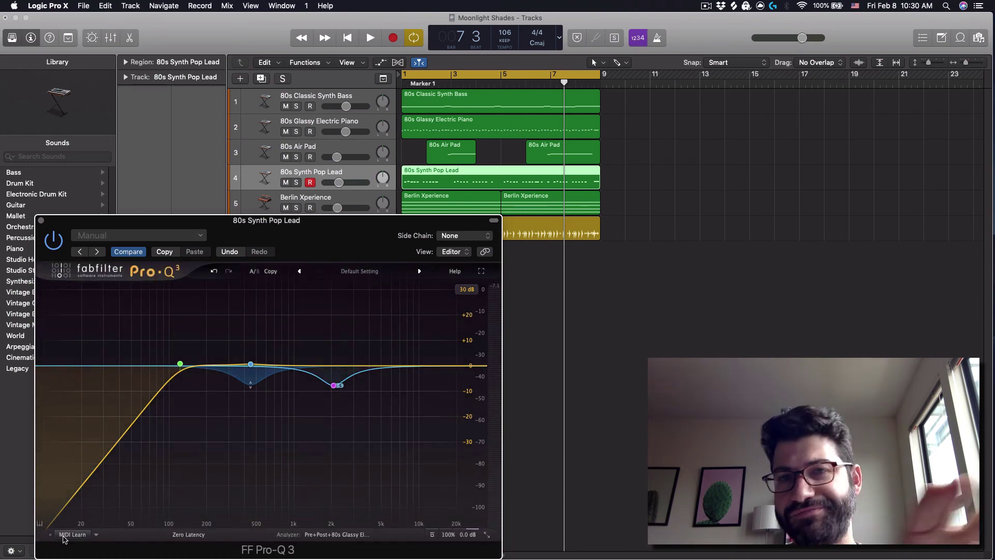